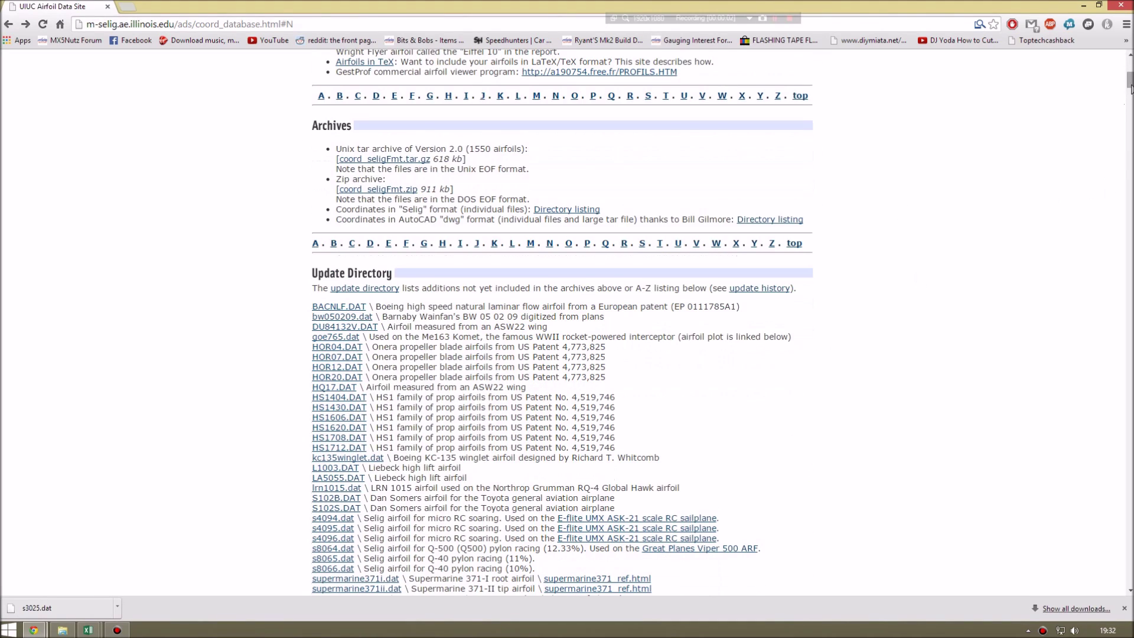
Download the e186.dat coordinate file from the E section of the UIUC airfoil database.
{"action": "left_click_drag", "start_coordinate": [1131, 88], "coordinate": [1126, 62]}
{"action": "left_click_drag", "start_coordinate": [308, 24], "coordinate": [81, 29]}
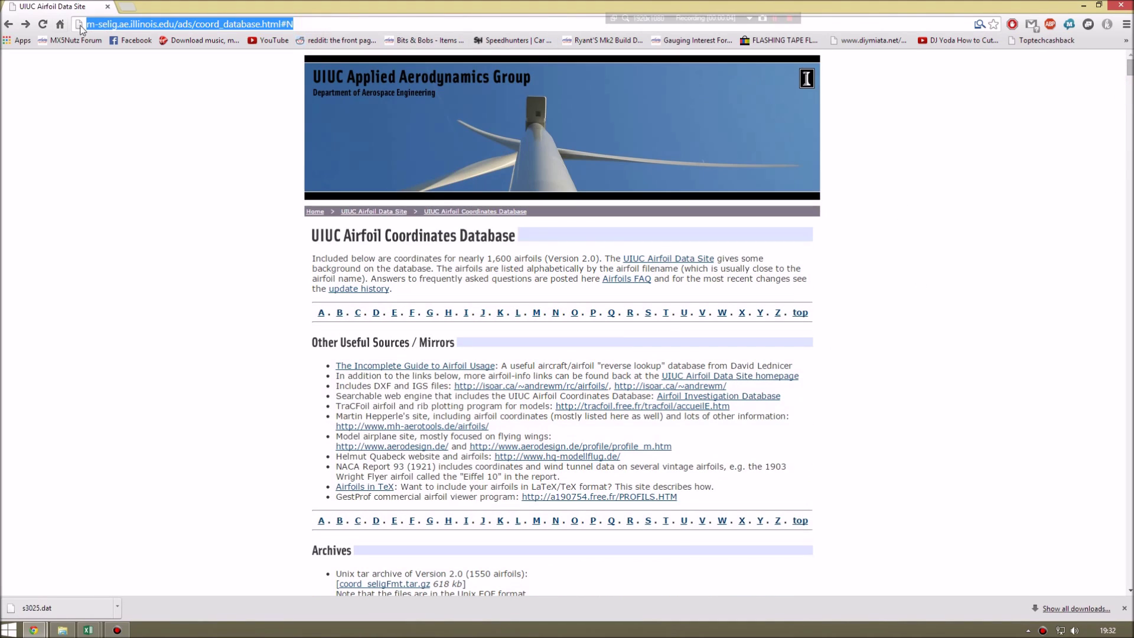
{"action": "left_click", "coordinate": [323, 16]}
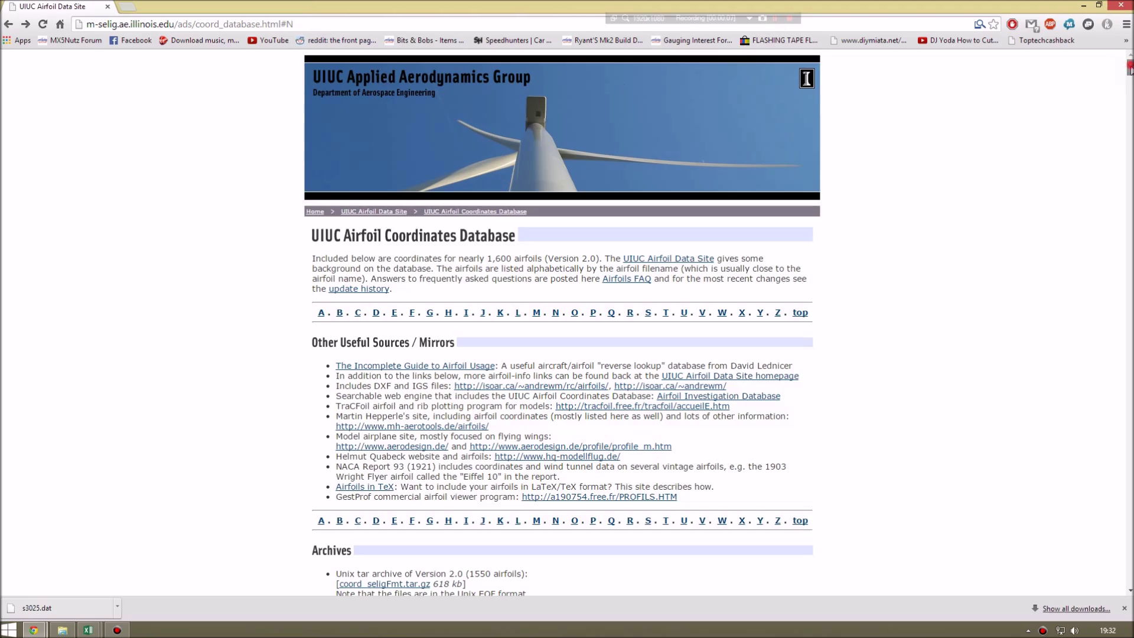
{"action": "left_click_drag", "start_coordinate": [1129, 68], "coordinate": [1130, 137]}
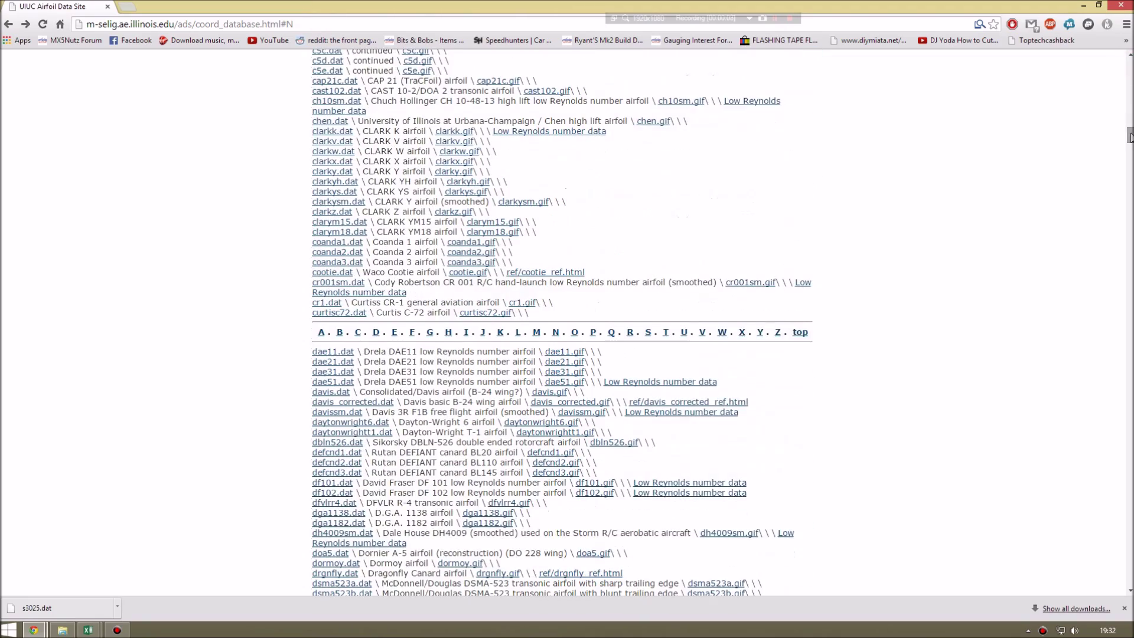
{"action": "scroll", "coordinate": [545, 211], "scroll_direction": "down", "scroll_amount": 7}
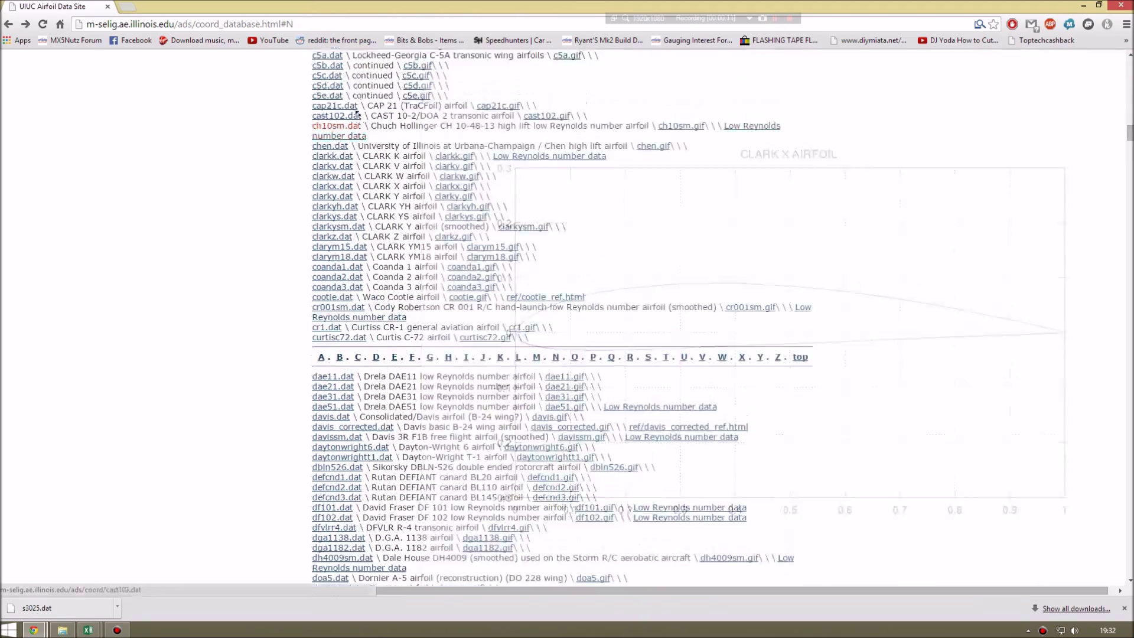
{"action": "scroll", "coordinate": [545, 210], "scroll_direction": "down", "scroll_amount": 4}
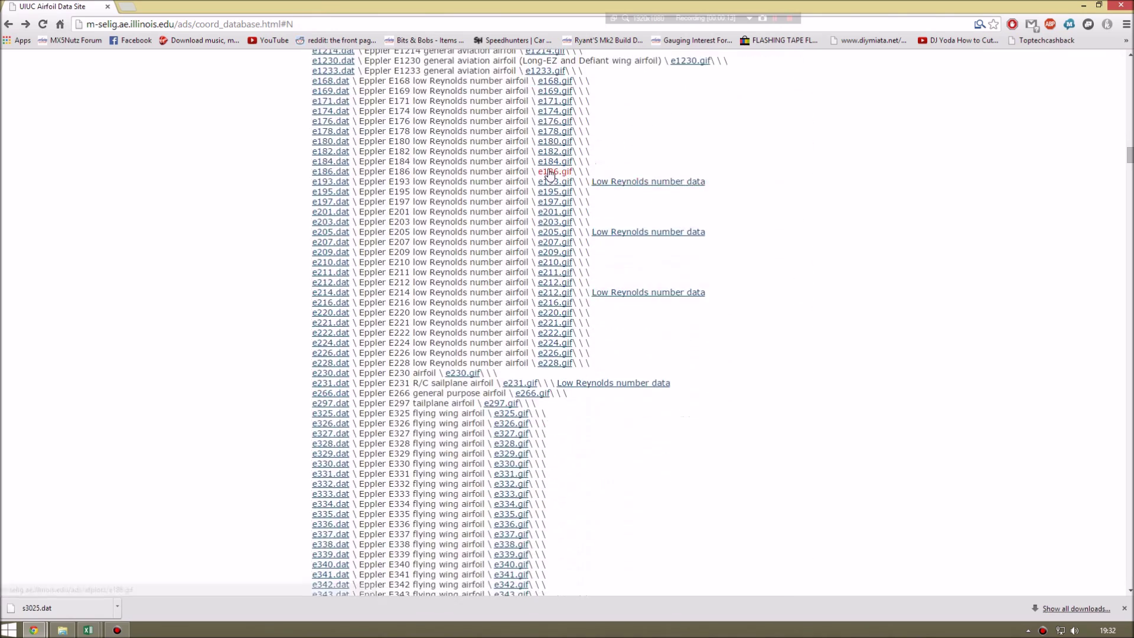
{"action": "mouse_move", "coordinate": [550, 175]}
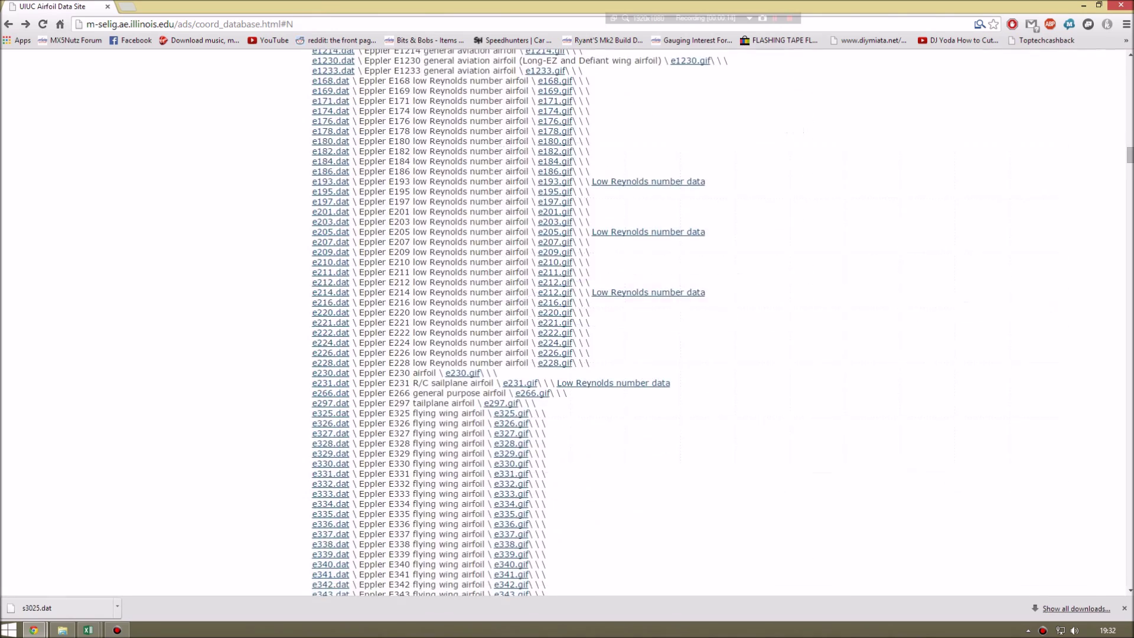
{"action": "left_click", "coordinate": [333, 172]}
Copy e186.dat from Downloads onto the desktop and delete the old s3025.dat file.
{"action": "left_click", "coordinate": [117, 608]}
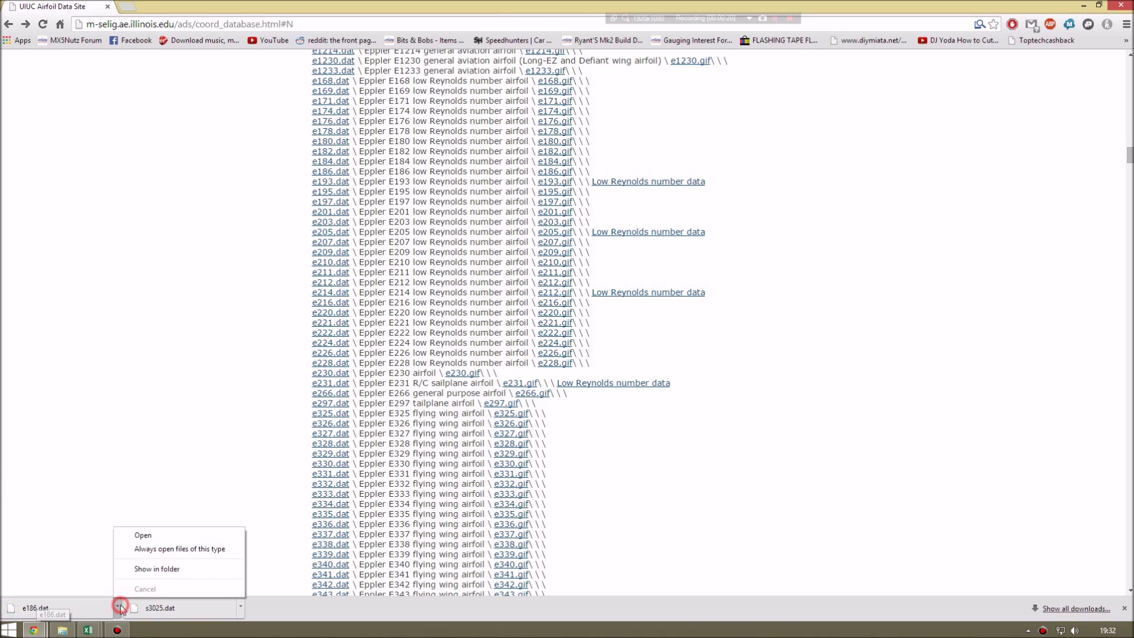
{"action": "left_click", "coordinate": [146, 568]}
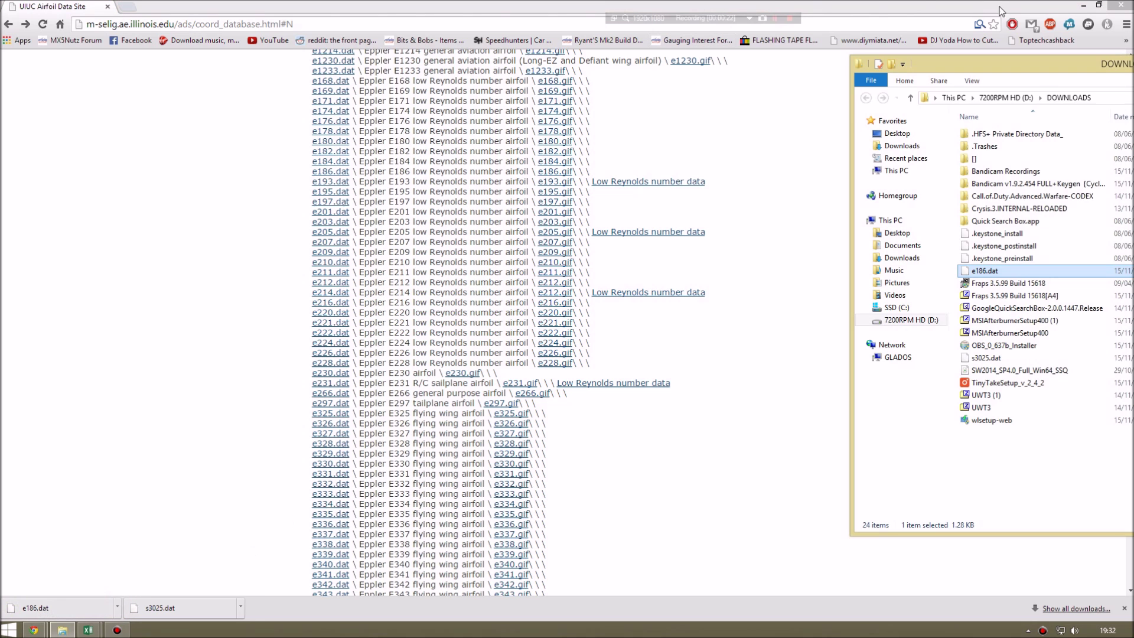
{"action": "left_click", "coordinate": [1083, 8]}
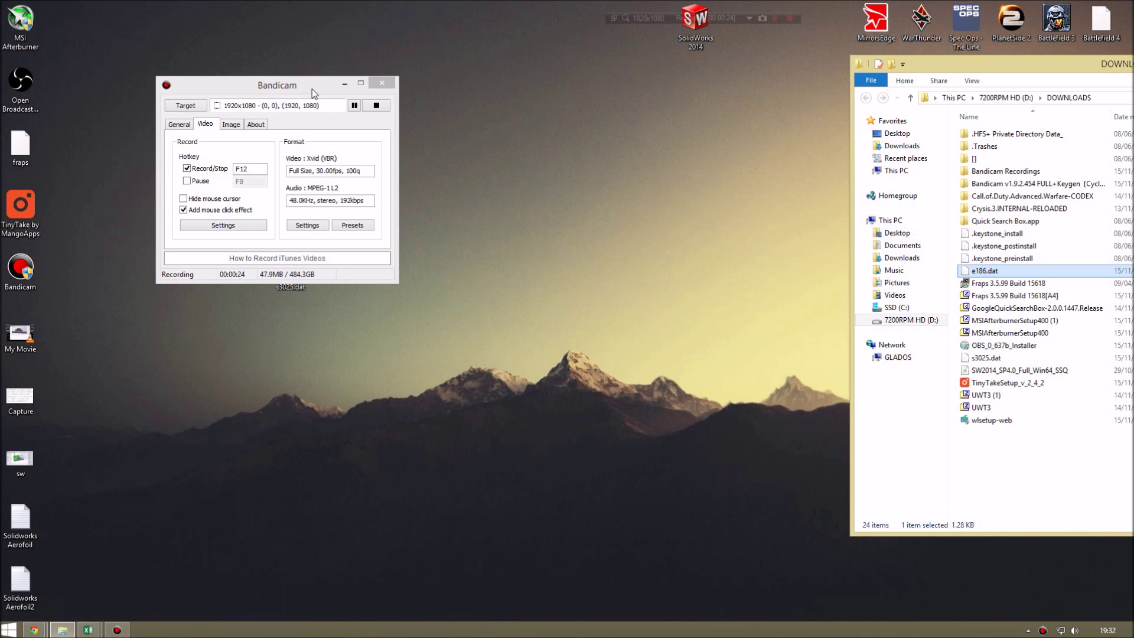
{"action": "left_click", "coordinate": [341, 85]}
{"action": "left_click_drag", "start_coordinate": [1033, 62], "coordinate": [730, 4]}
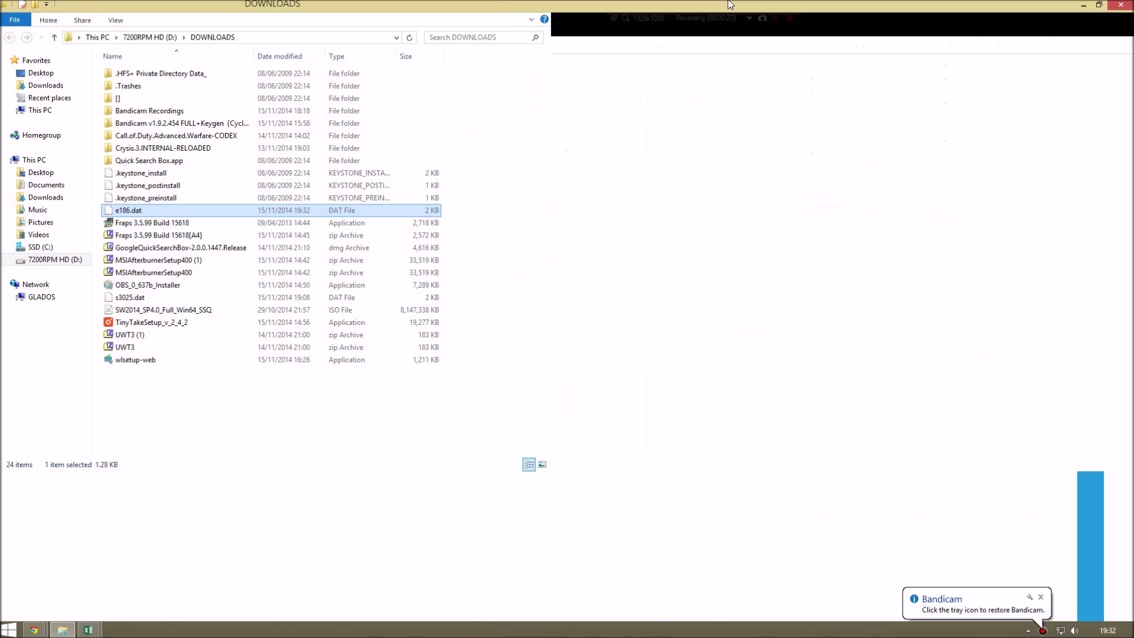
{"action": "double_click", "coordinate": [247, 9]}
{"action": "left_click_drag", "start_coordinate": [380, 15], "coordinate": [1133, 207]}
{"action": "left_click_drag", "start_coordinate": [735, 215], "coordinate": [228, 146]}
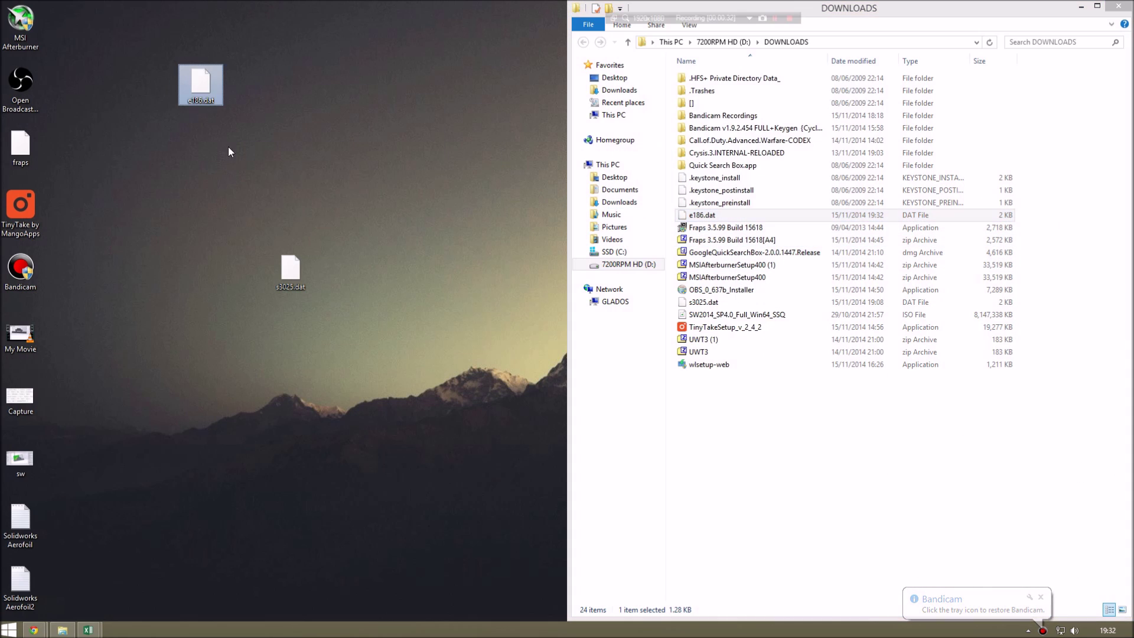
{"action": "left_click", "coordinate": [291, 270]}
{"action": "key", "text": "Delete"}
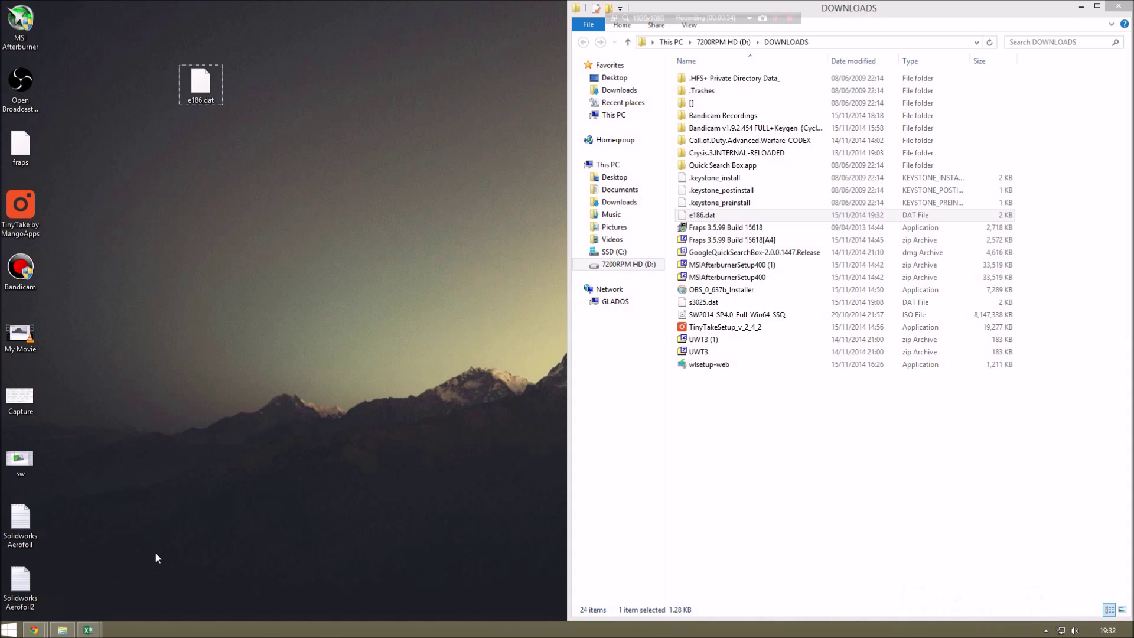
Close Excel without saving, relaunch it from Start, and dock it on the right half.
{"action": "right_click", "coordinate": [90, 630]}
{"action": "left_click", "coordinate": [65, 607]}
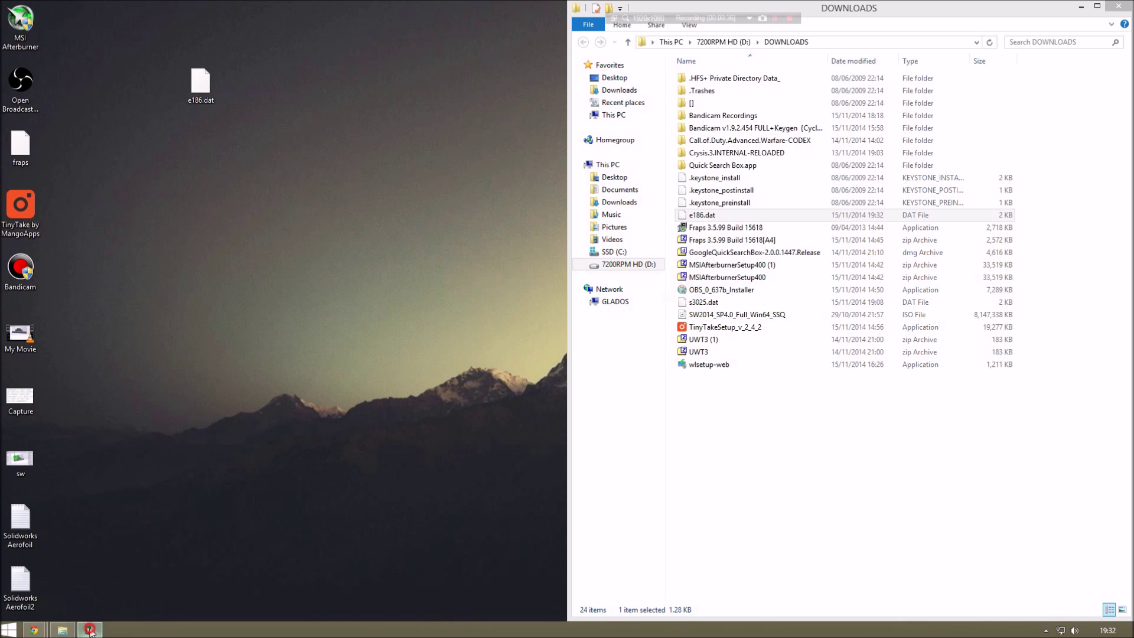
{"action": "left_click", "coordinate": [567, 339]}
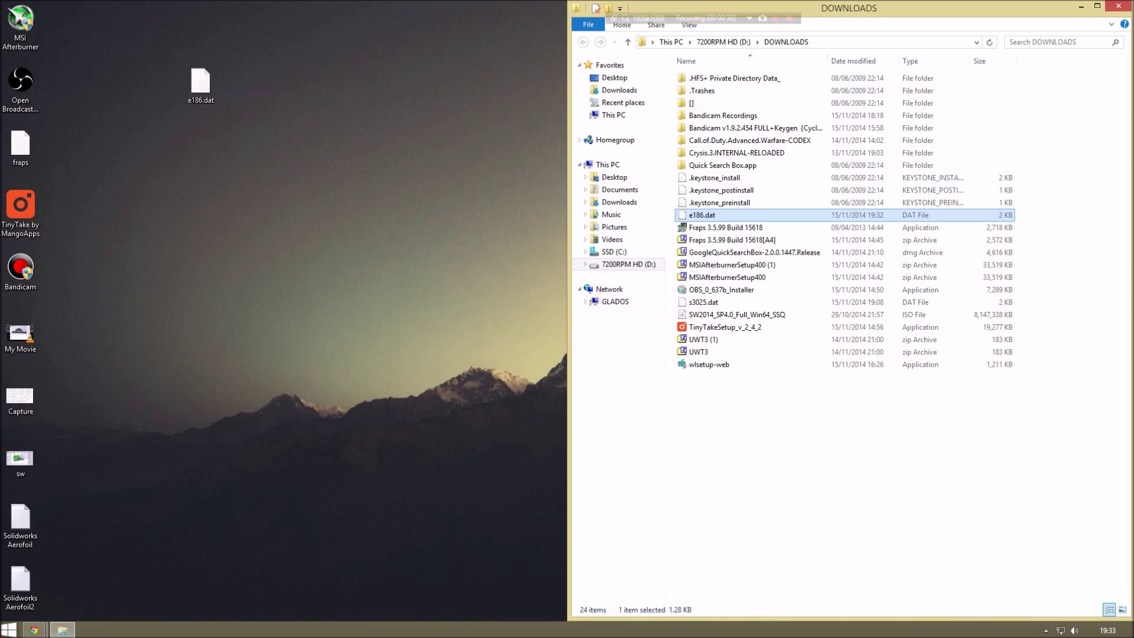
{"action": "key", "text": "super"}
{"action": "type", "text": "excel"}
{"action": "key", "text": "Return"}
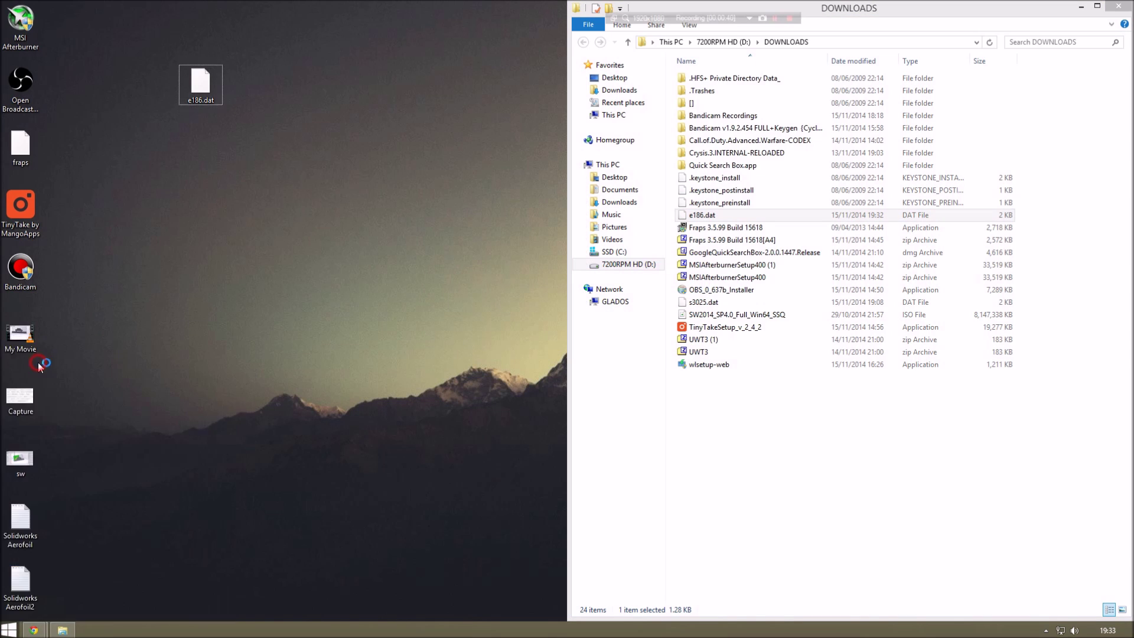
{"action": "left_click_drag", "start_coordinate": [453, 57], "coordinate": [1131, 65]}
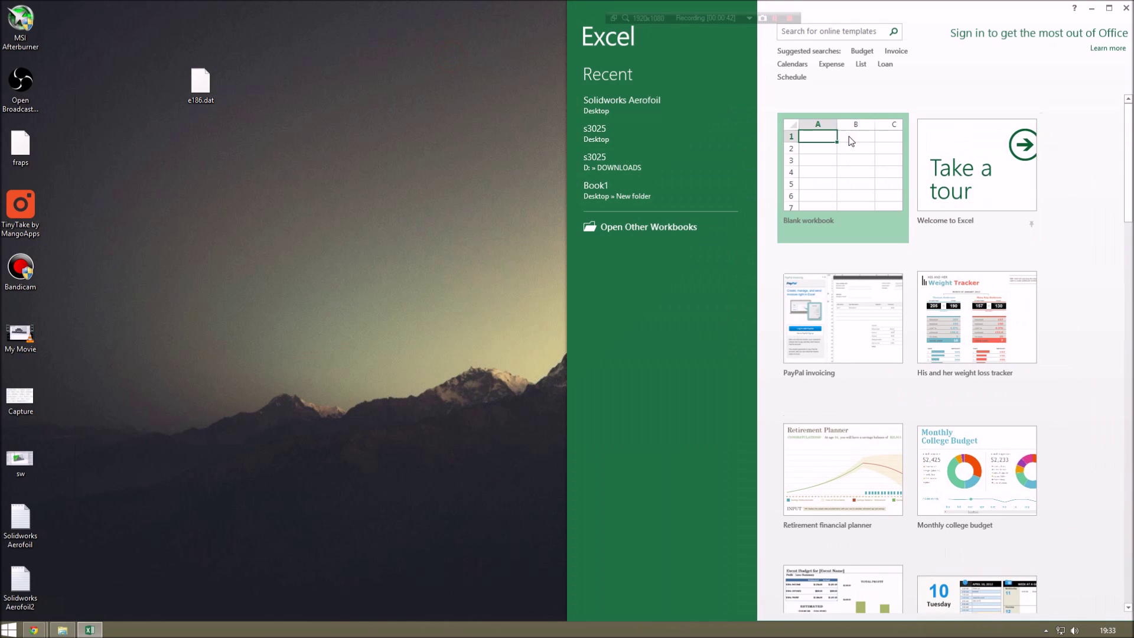
Open e186.dat from the Desktop with All Files listed, bringing up the Text Import Wizard.
{"action": "left_click", "coordinate": [851, 141]}
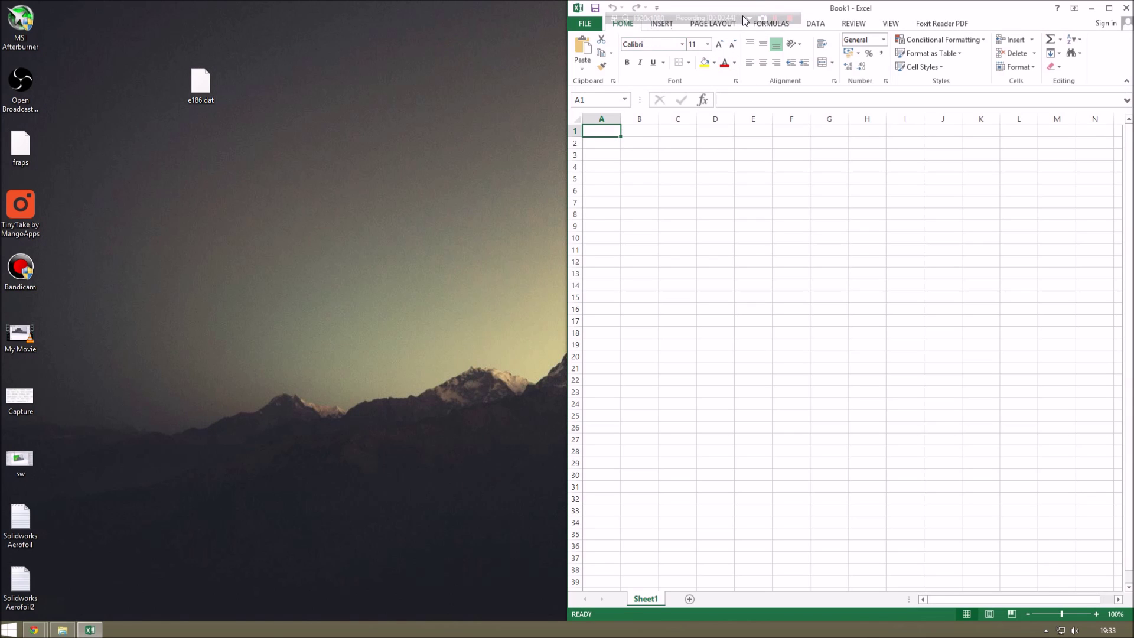
{"action": "left_click", "coordinate": [745, 21]}
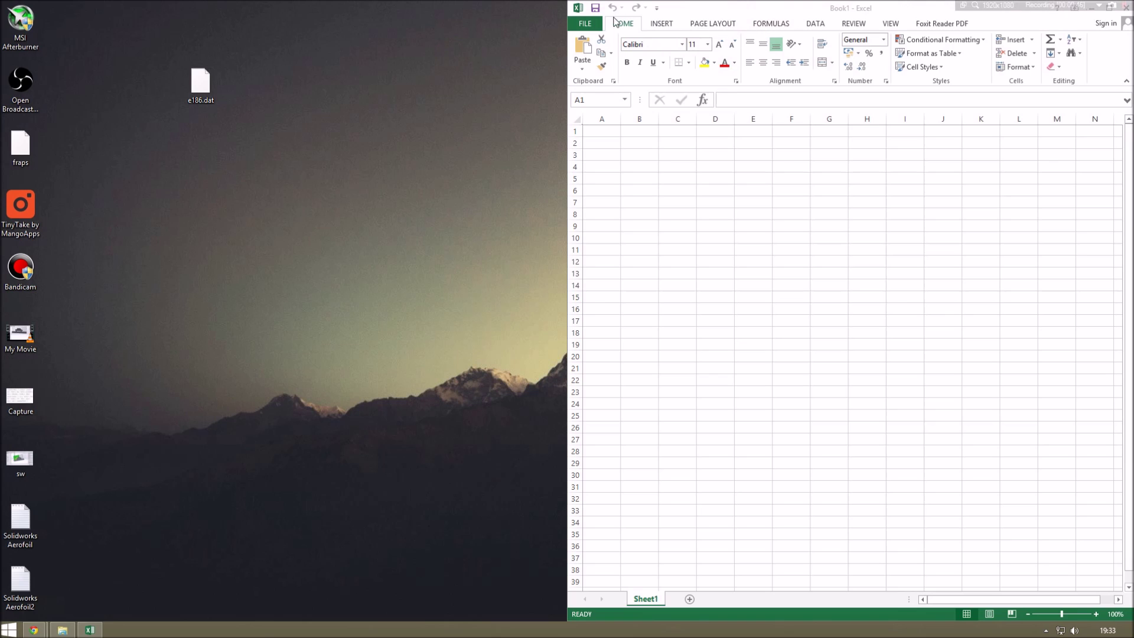
{"action": "left_click", "coordinate": [591, 25]}
{"action": "left_click", "coordinate": [584, 24]}
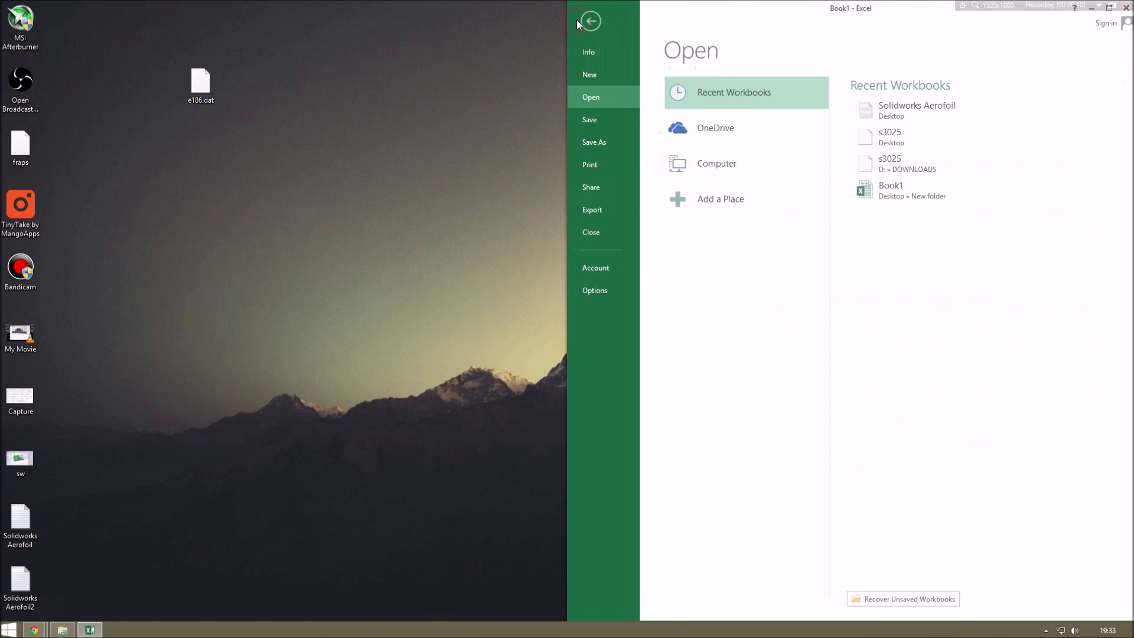
{"action": "left_click", "coordinate": [721, 163]}
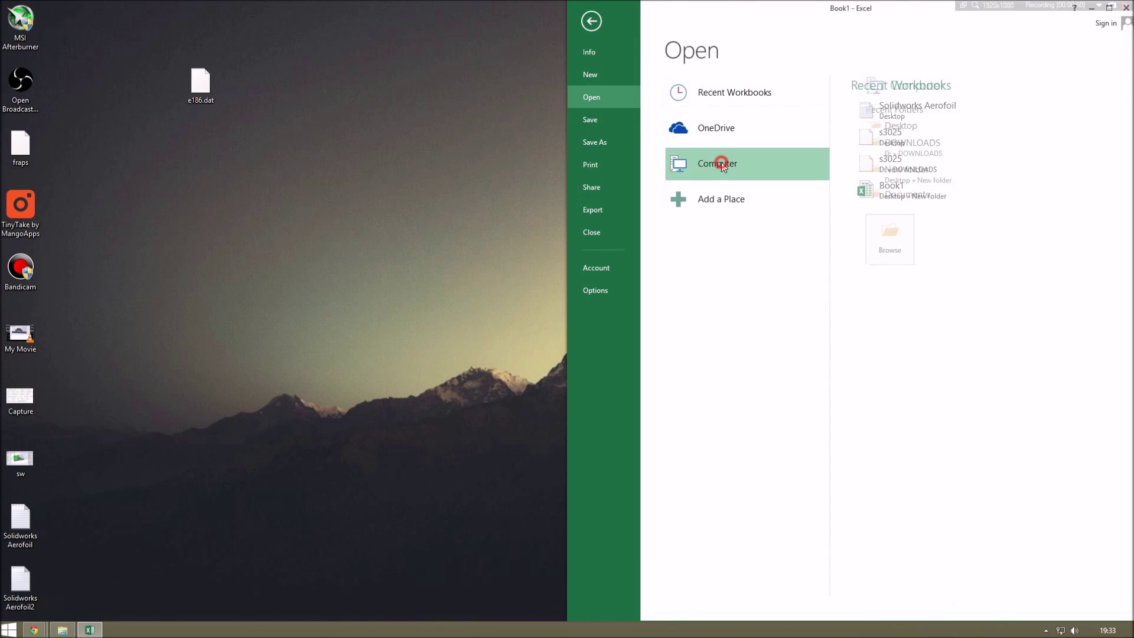
{"action": "left_click", "coordinate": [881, 126]}
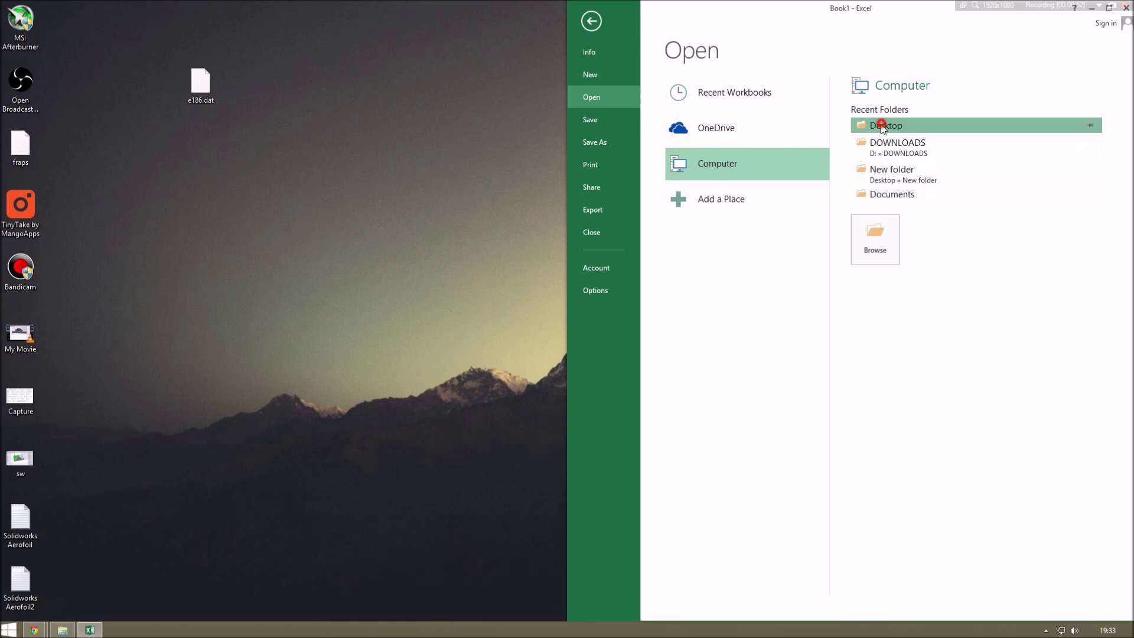
{"action": "left_click", "coordinate": [1032, 282]}
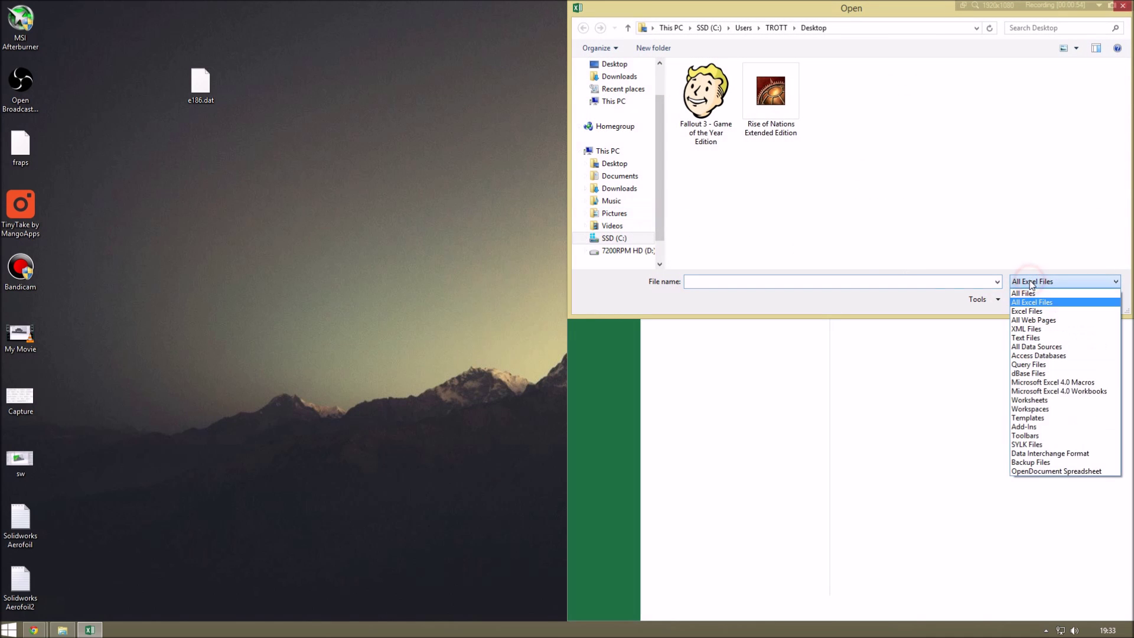
{"action": "left_click", "coordinate": [1027, 294]}
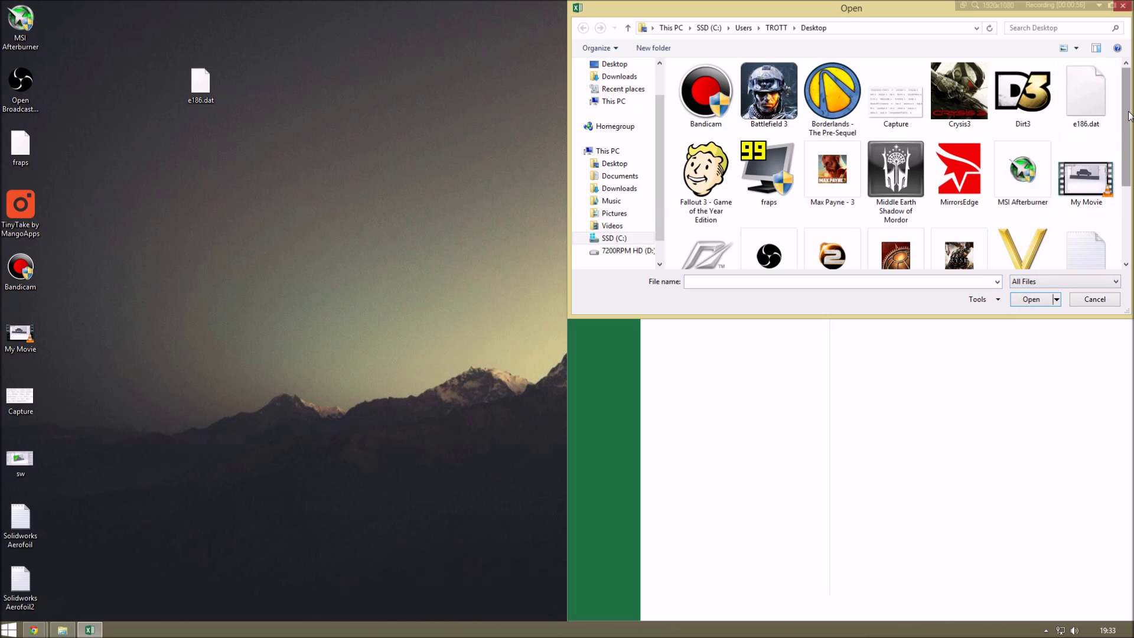
{"action": "left_click", "coordinate": [1086, 94]}
{"action": "left_click", "coordinate": [1032, 299]}
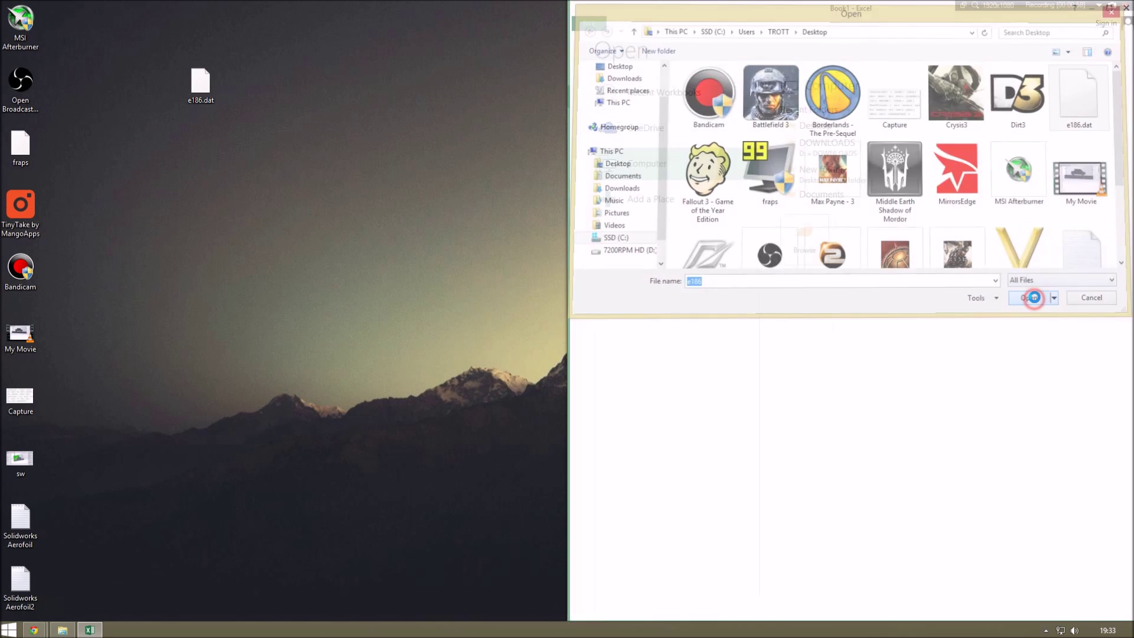
{"action": "left_click_drag", "start_coordinate": [893, 182], "coordinate": [740, 111]}
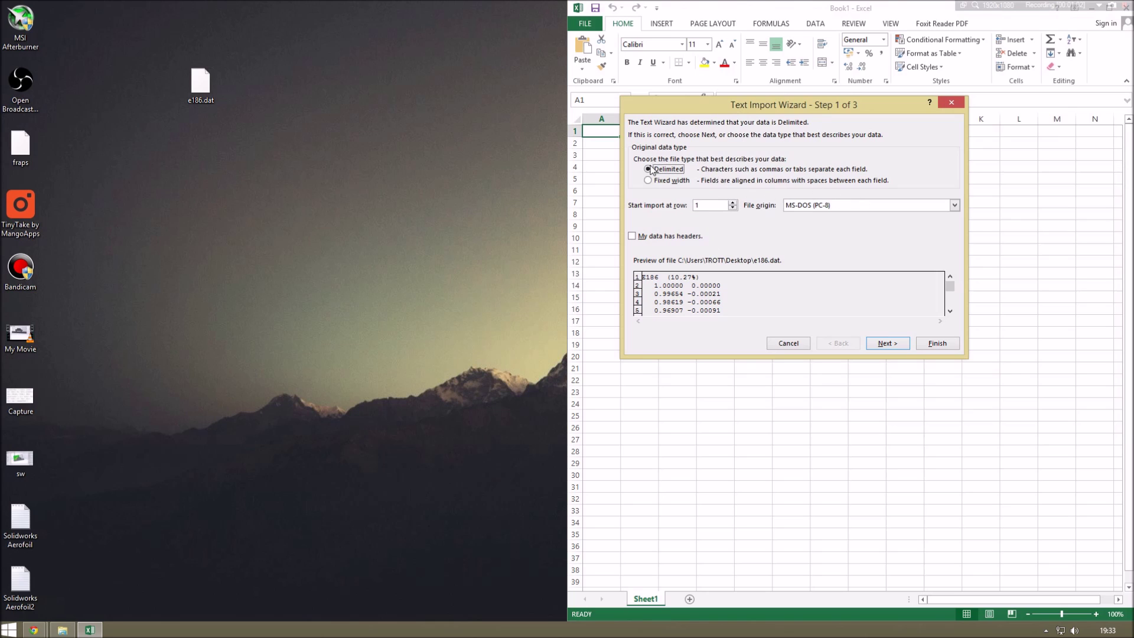
Import as delimited data split on spaces, treating consecutive delimiters as one.
{"action": "left_click", "coordinate": [886, 345]}
{"action": "left_click", "coordinate": [638, 179]}
{"action": "left_click", "coordinate": [637, 157]}
{"action": "left_click", "coordinate": [638, 179]}
{"action": "left_click", "coordinate": [638, 190]}
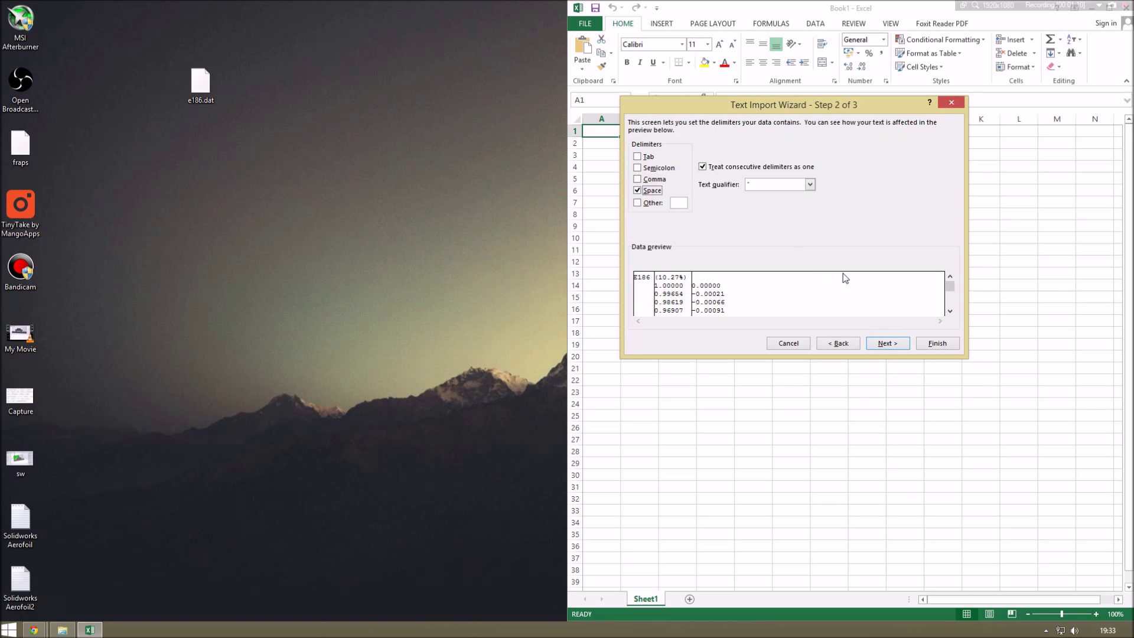
{"action": "left_click", "coordinate": [886, 344]}
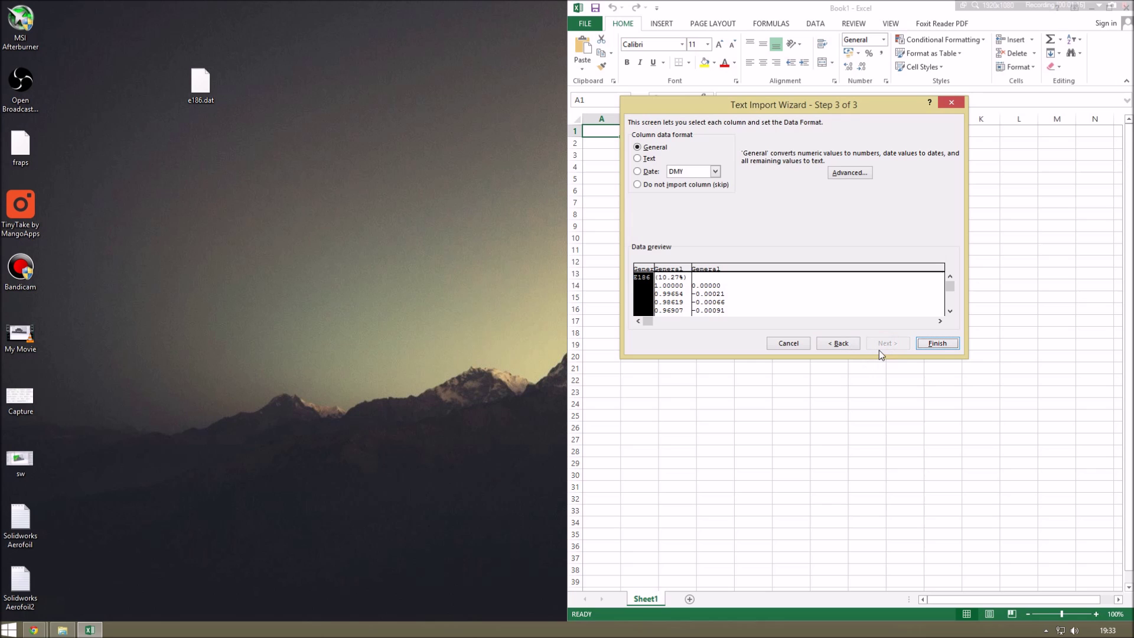
Finish the import and delete row 1 holding the E186 and -10.27% header.
{"action": "left_click", "coordinate": [936, 344]}
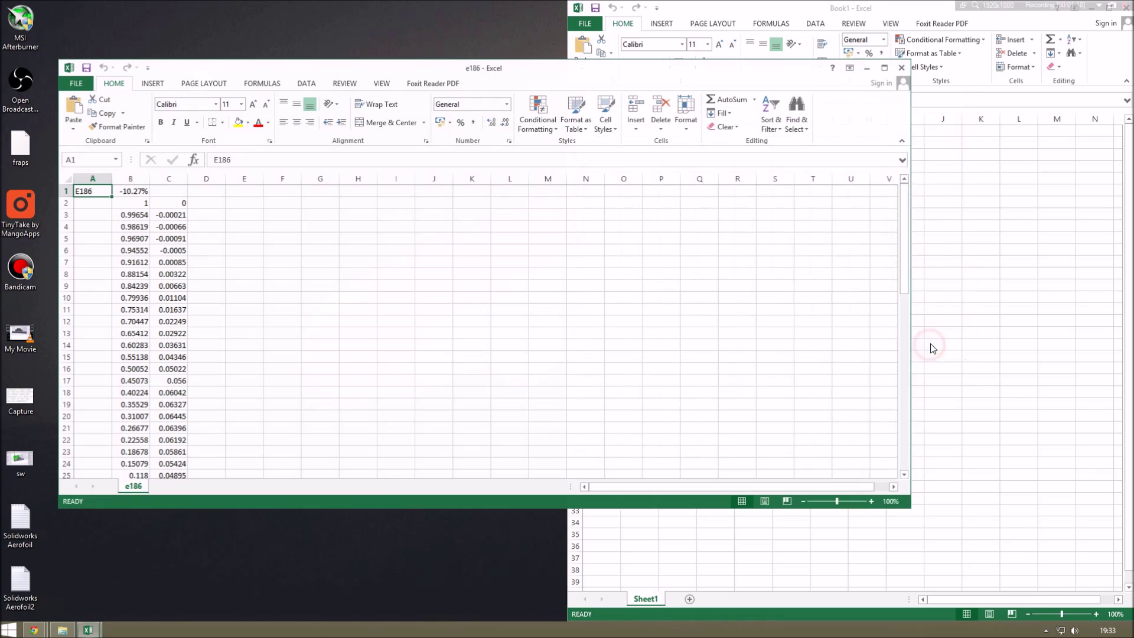
{"action": "left_click_drag", "start_coordinate": [478, 86], "coordinate": [1133, 88]}
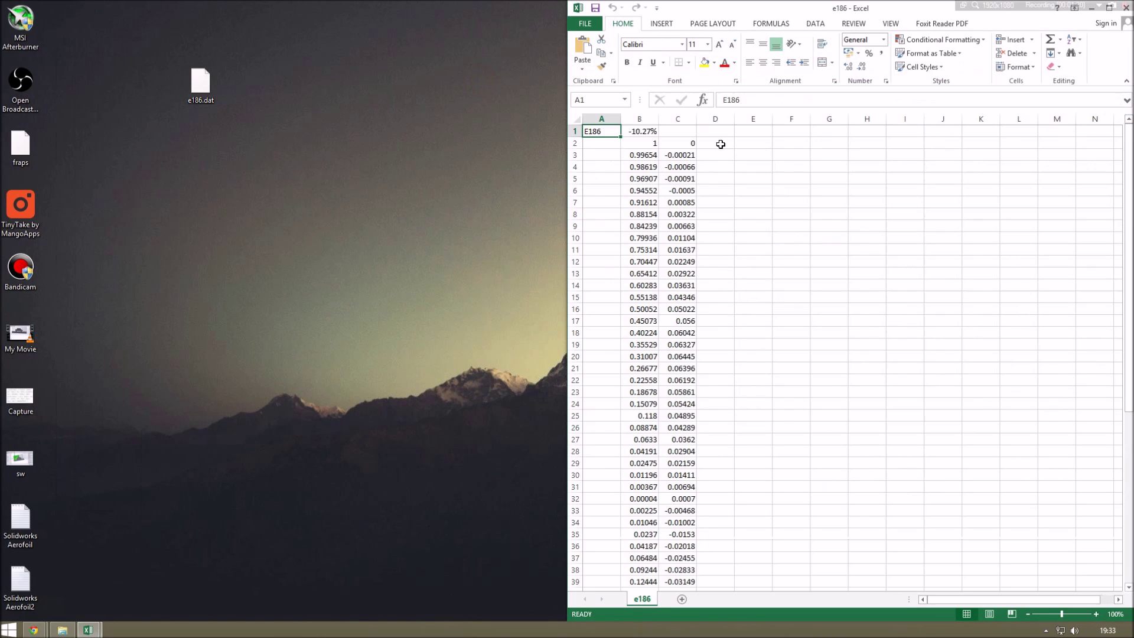
{"action": "left_click_drag", "start_coordinate": [717, 131], "coordinate": [602, 128]}
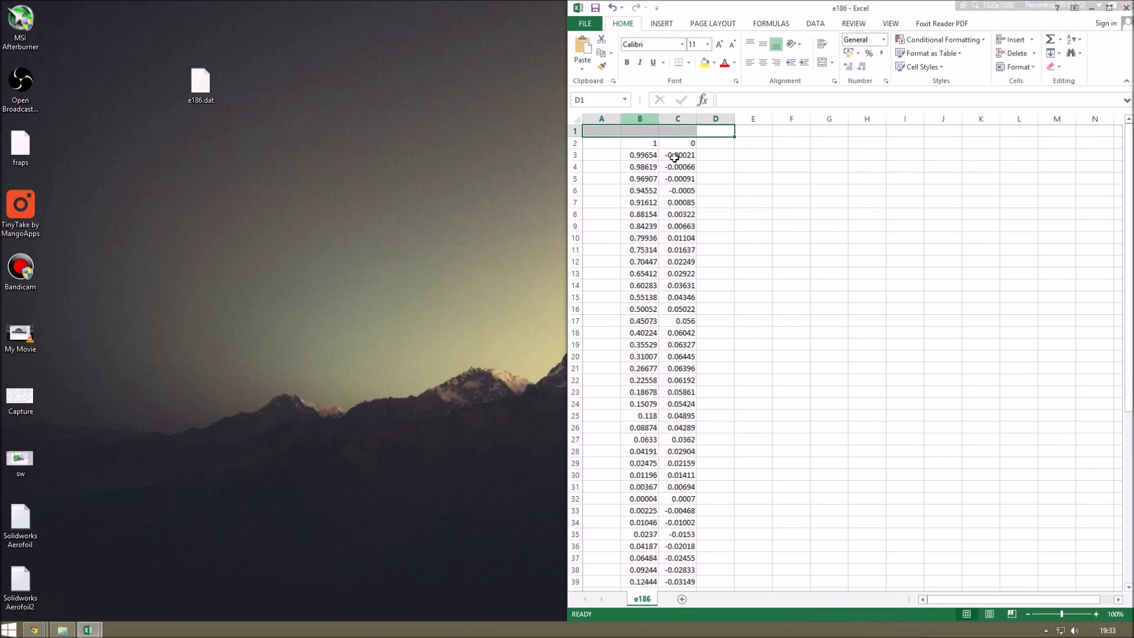
{"action": "left_click", "coordinate": [753, 226]}
{"action": "scroll", "coordinate": [726, 313], "scroll_direction": "down", "scroll_amount": 13}
{"action": "scroll", "coordinate": [737, 336], "scroll_direction": "up", "scroll_amount": 13}
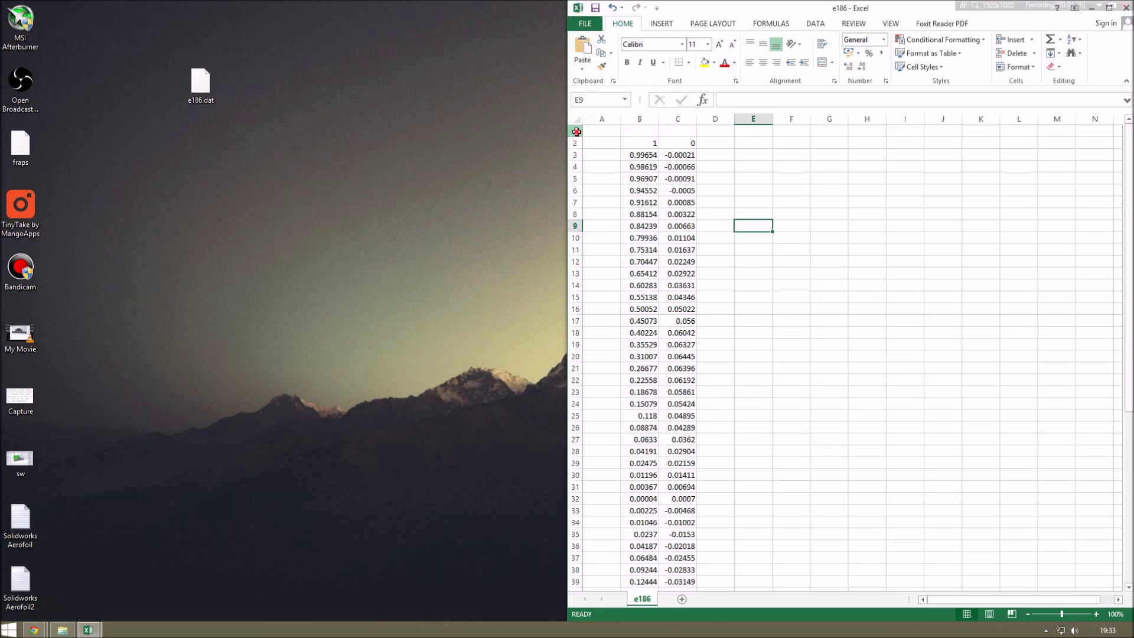
{"action": "right_click", "coordinate": [577, 131]}
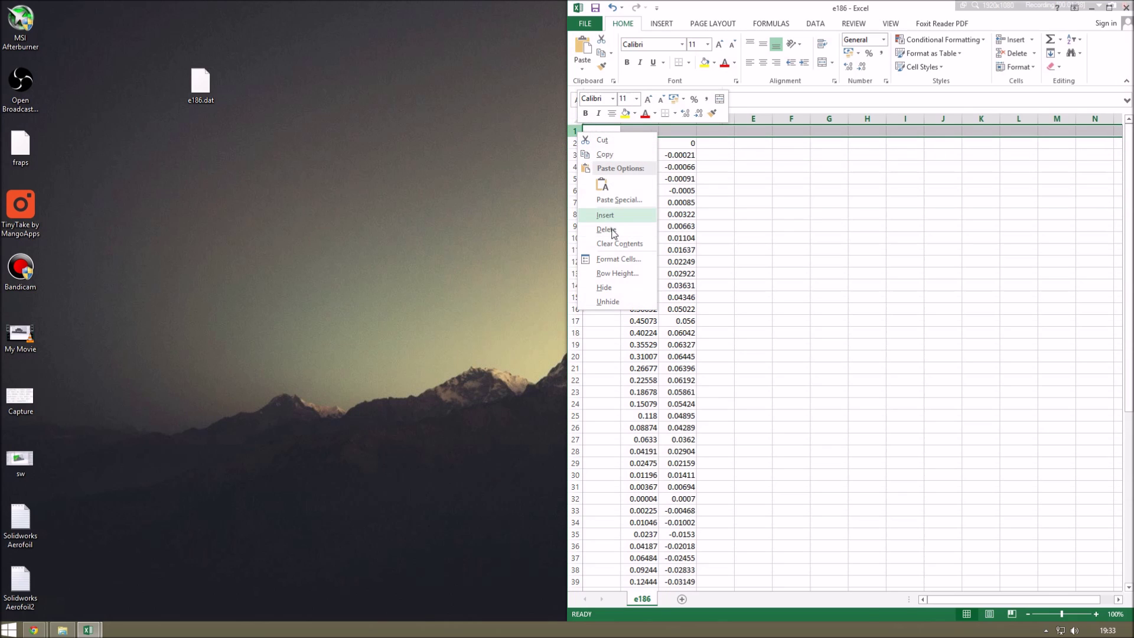
{"action": "left_click", "coordinate": [612, 232]}
{"action": "right_click", "coordinate": [603, 119]}
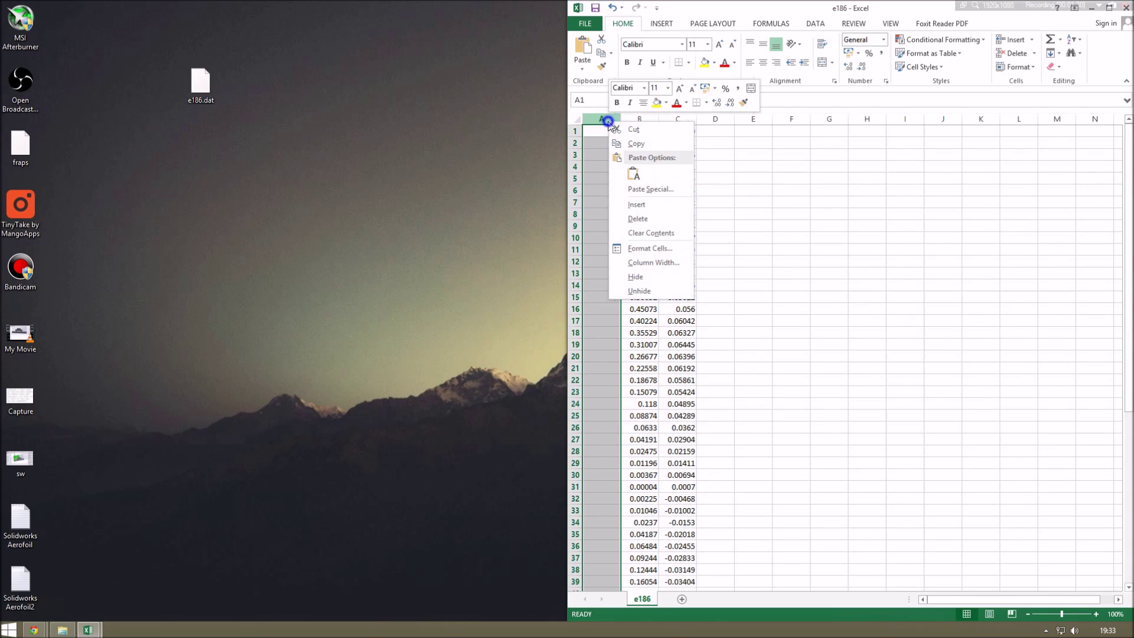
Delete empty column A and fill column C with 0 down to the last coordinate.
{"action": "left_click", "coordinate": [638, 217]}
{"action": "left_click", "coordinate": [677, 133]}
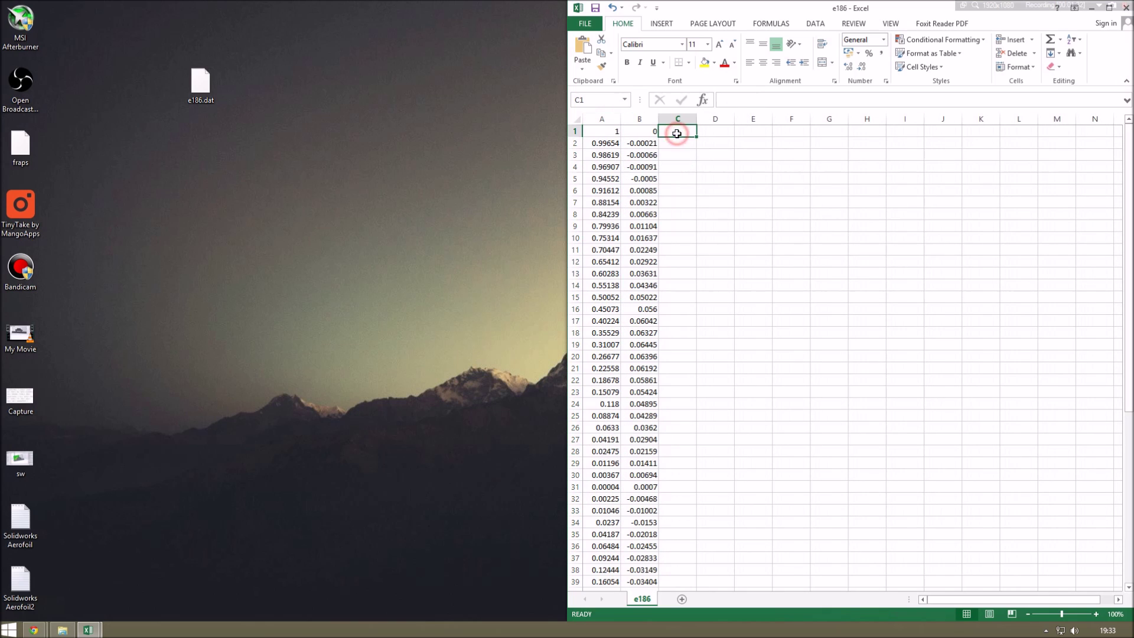
{"action": "type", "text": "0"}
{"action": "key", "text": "Return"}
{"action": "left_click", "coordinate": [688, 133]}
{"action": "double_click", "coordinate": [695, 136]}
{"action": "left_click", "coordinate": [811, 261]}
{"action": "left_click_drag", "start_coordinate": [1127, 146], "coordinate": [846, 5]}
Save the workbook to the Desktop as 'Solidworks Youtube Aerofoil' in Text (Tab delimited) format.
{"action": "left_click", "coordinate": [595, 8]}
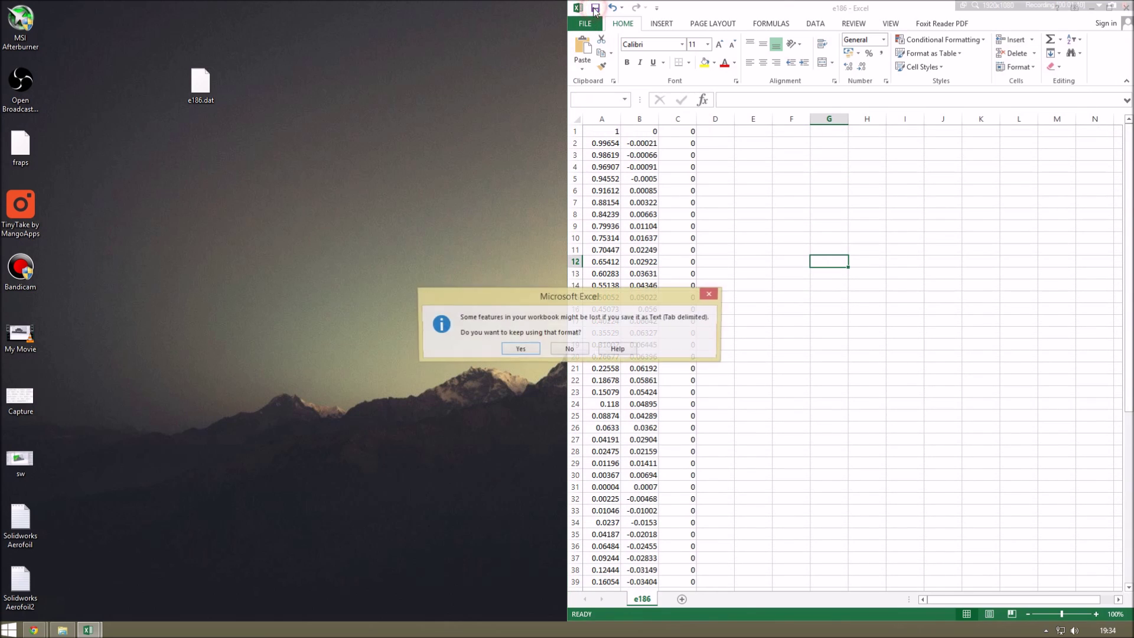
{"action": "left_click", "coordinate": [520, 349]}
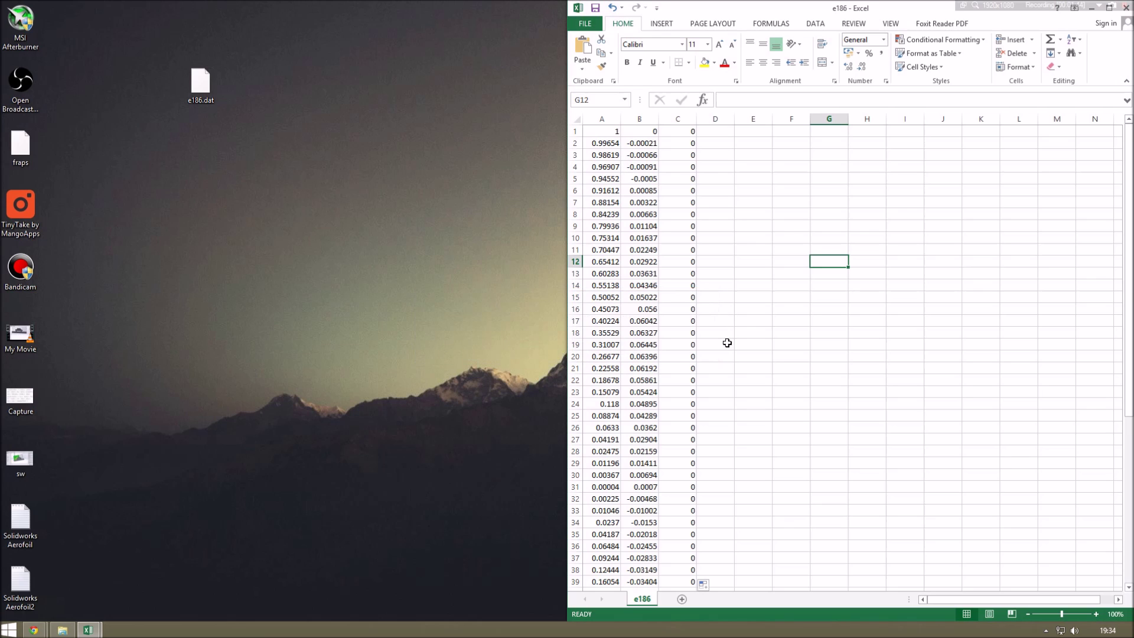
{"action": "left_click", "coordinate": [600, 27]}
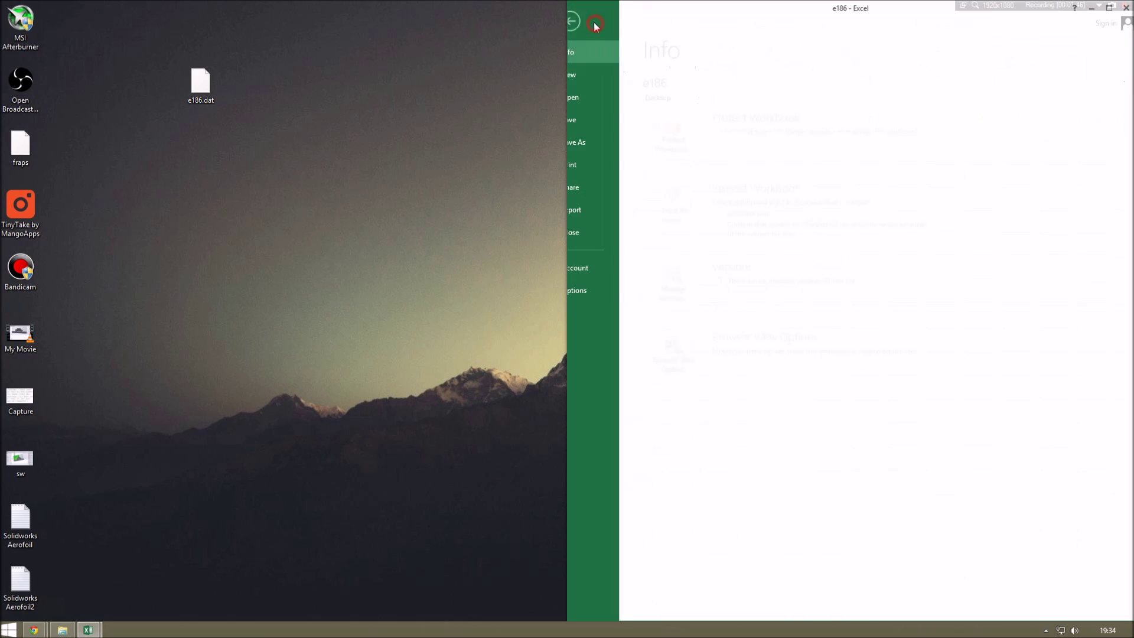
{"action": "left_click", "coordinate": [593, 141]}
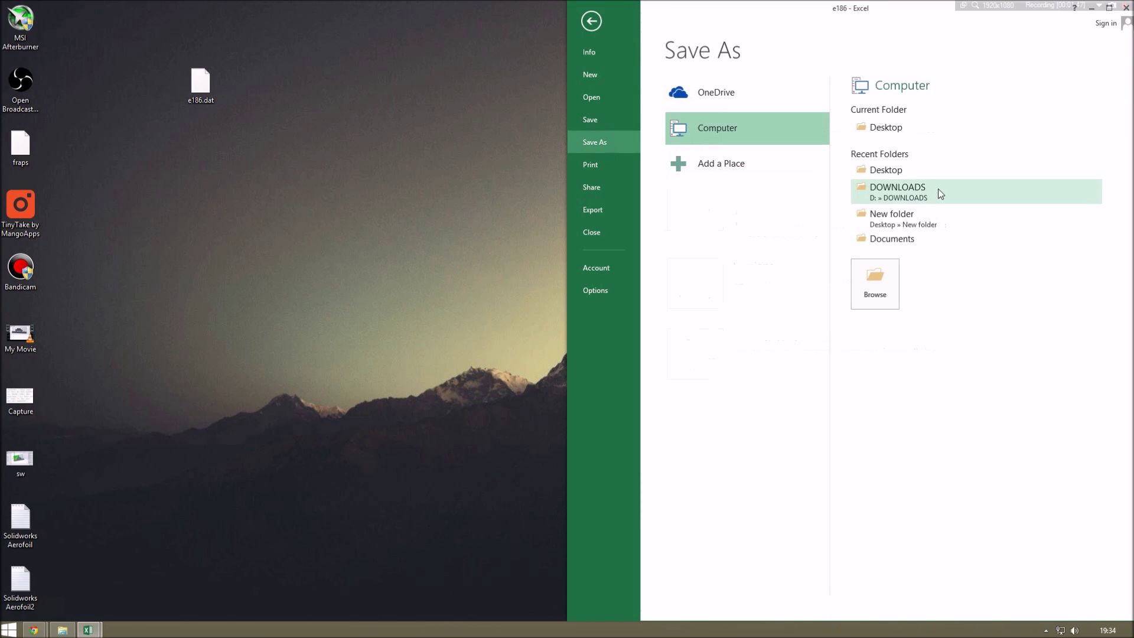
{"action": "left_click", "coordinate": [898, 170]}
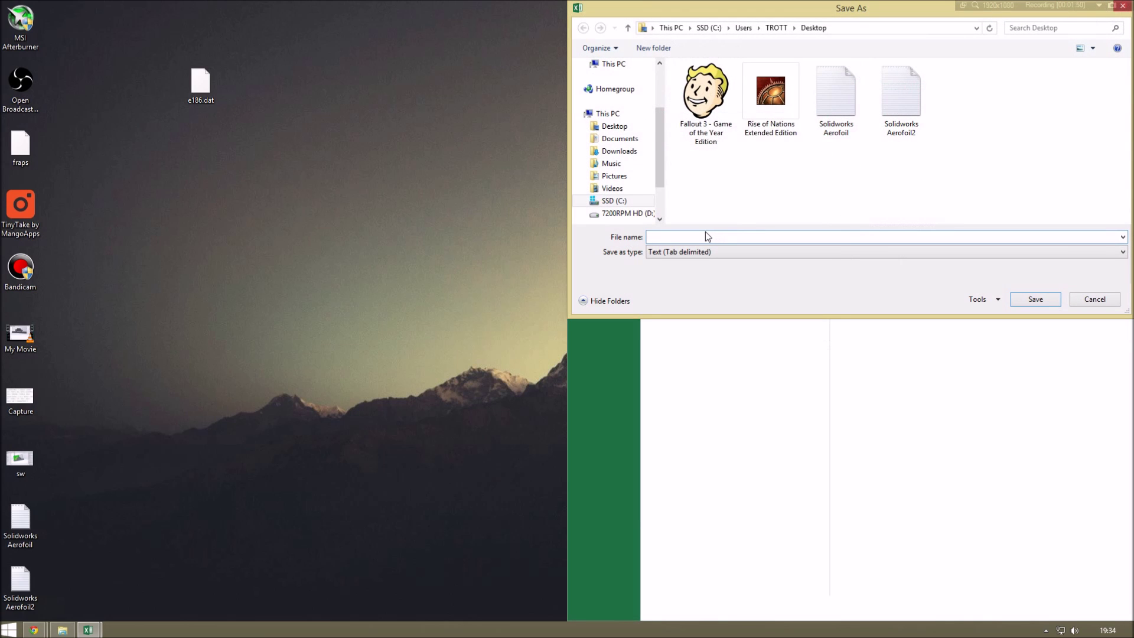
{"action": "type", "text": "Solidworks"}
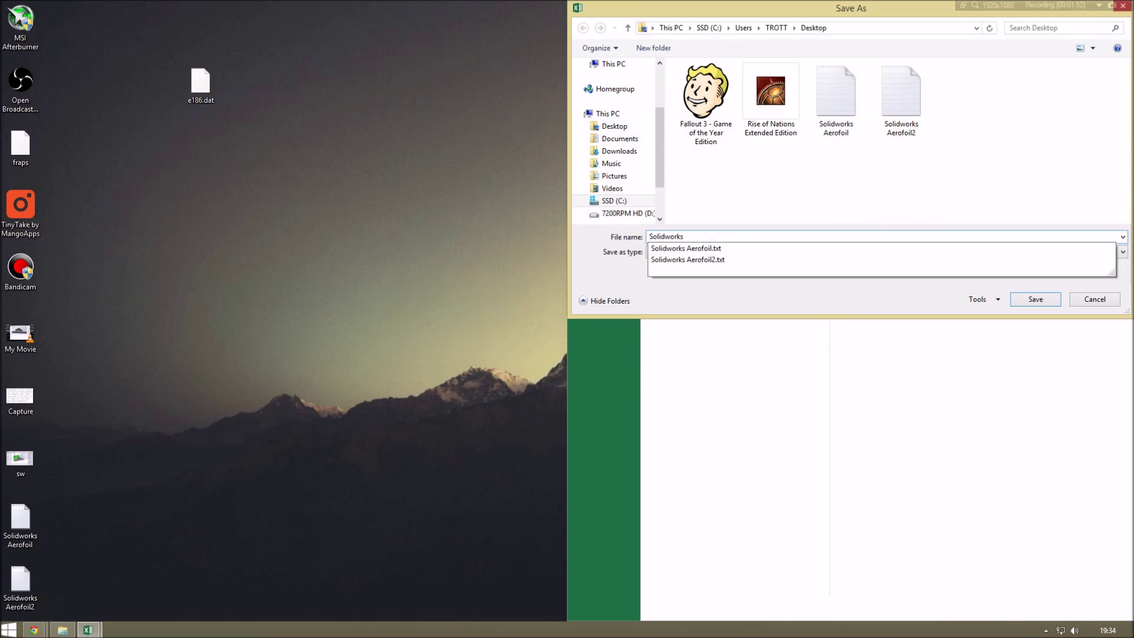
{"action": "type", "text": " Yo"}
{"action": "key", "text": "BackSpace"}
{"action": "key", "text": "BackSpace"}
{"action": "key", "text": "BackSpace"}
{"action": "type", "text": "You"}
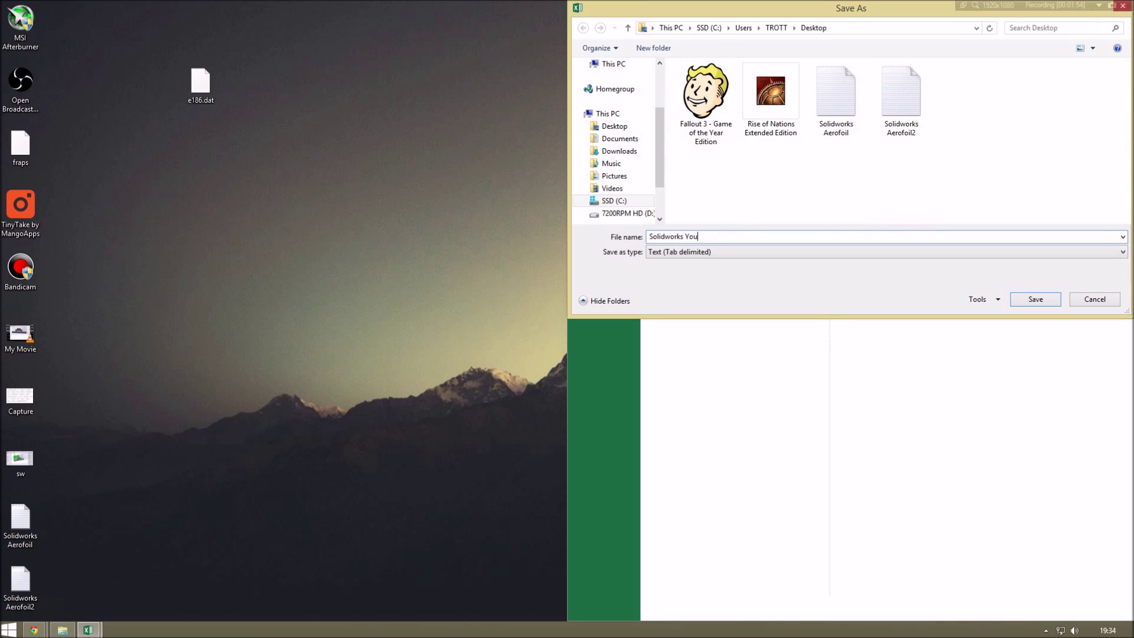
{"action": "type", "text": "tube Aerofoil"}
{"action": "left_click", "coordinate": [872, 253]}
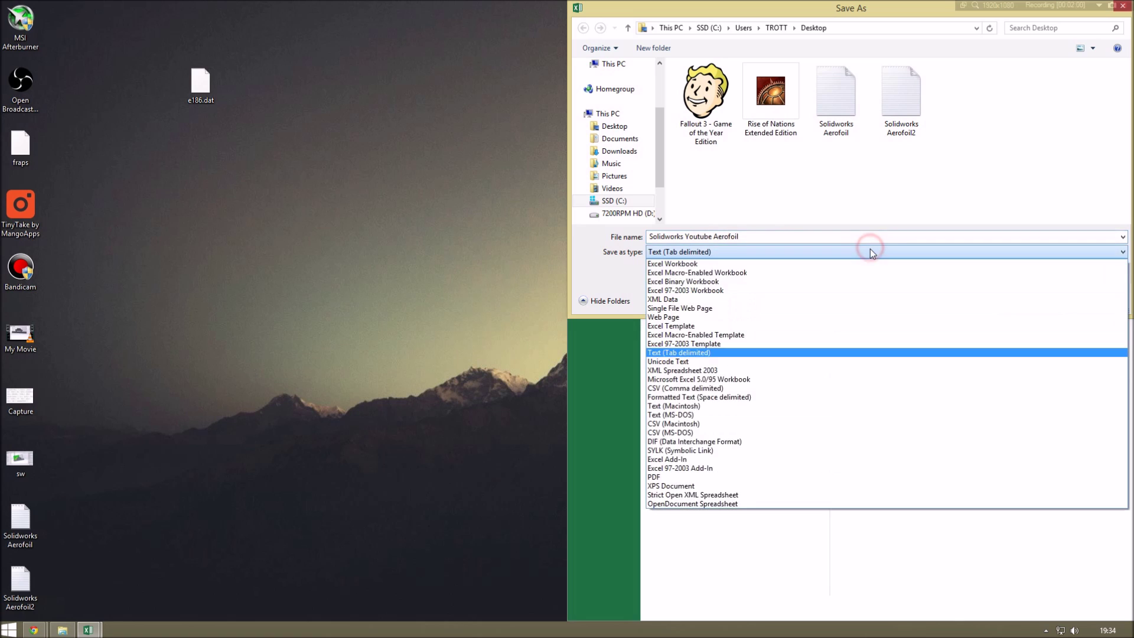
{"action": "left_click", "coordinate": [728, 353]}
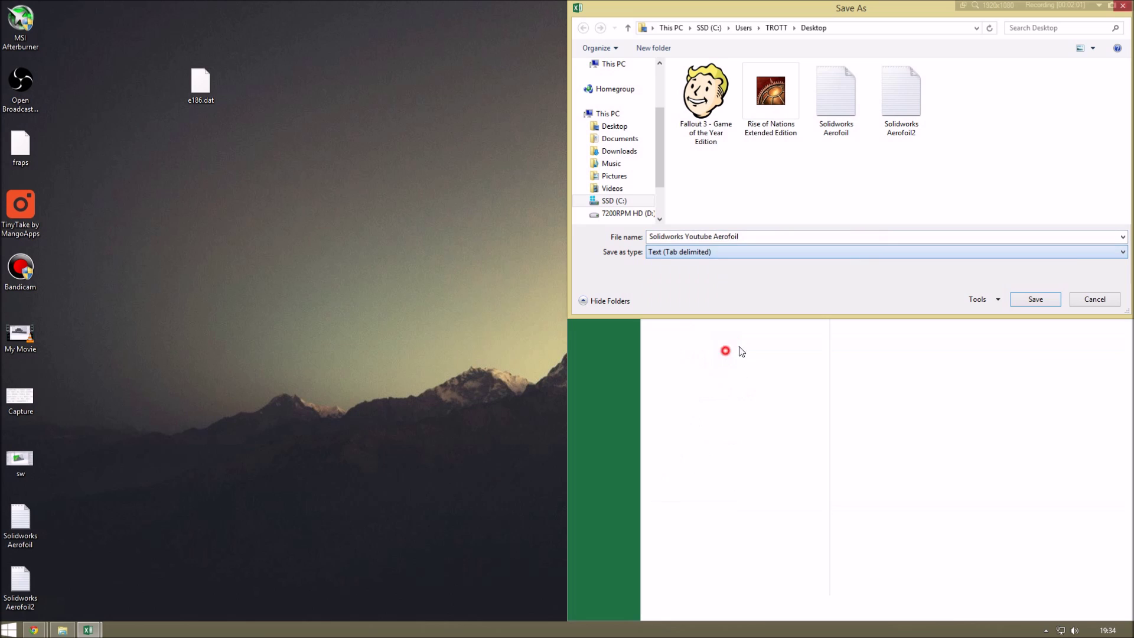
{"action": "left_click", "coordinate": [1036, 300]}
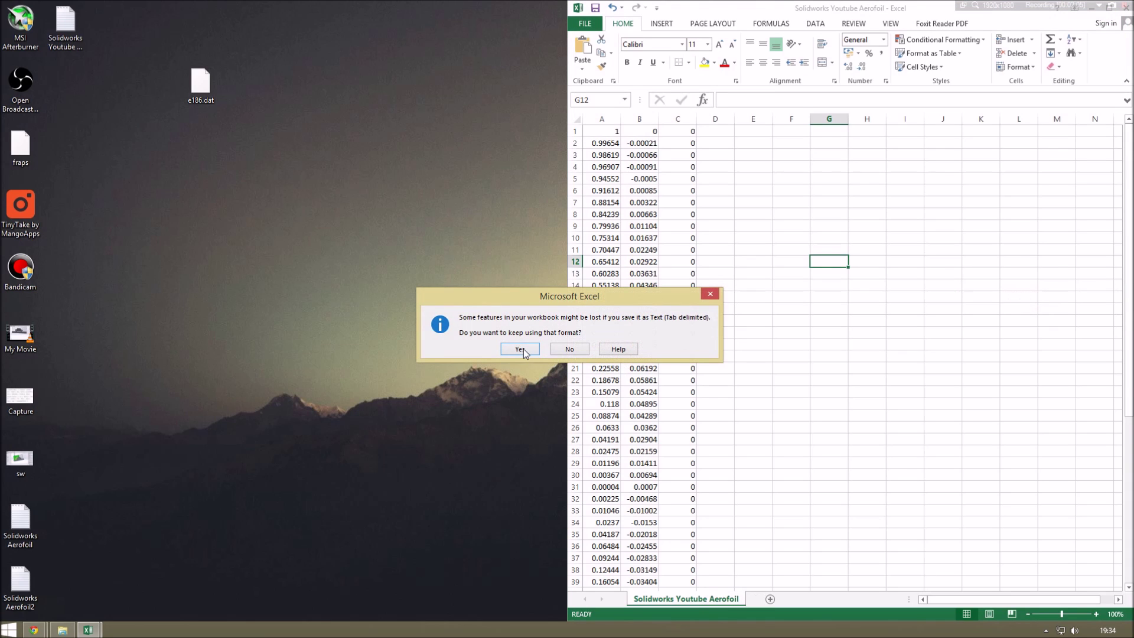
{"action": "left_click", "coordinate": [520, 349]}
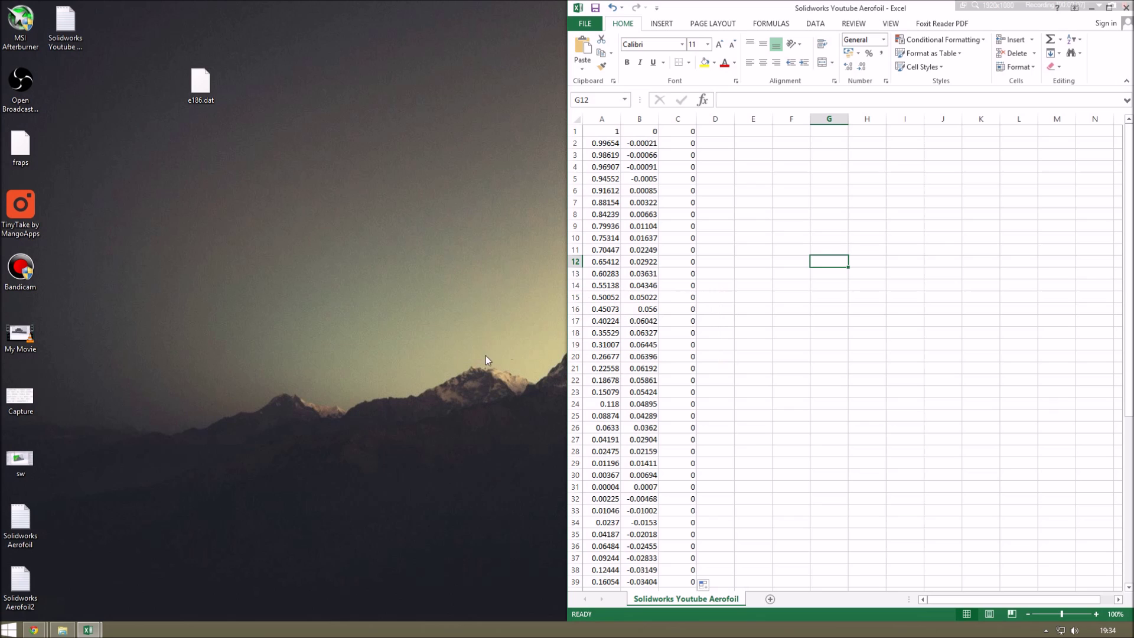
Close the aerofoil workbook without saving, then close the blank workbook.
{"action": "left_click_drag", "start_coordinate": [964, 12], "coordinate": [921, 84]}
{"action": "left_click", "coordinate": [976, 83]}
{"action": "left_click", "coordinate": [566, 330]}
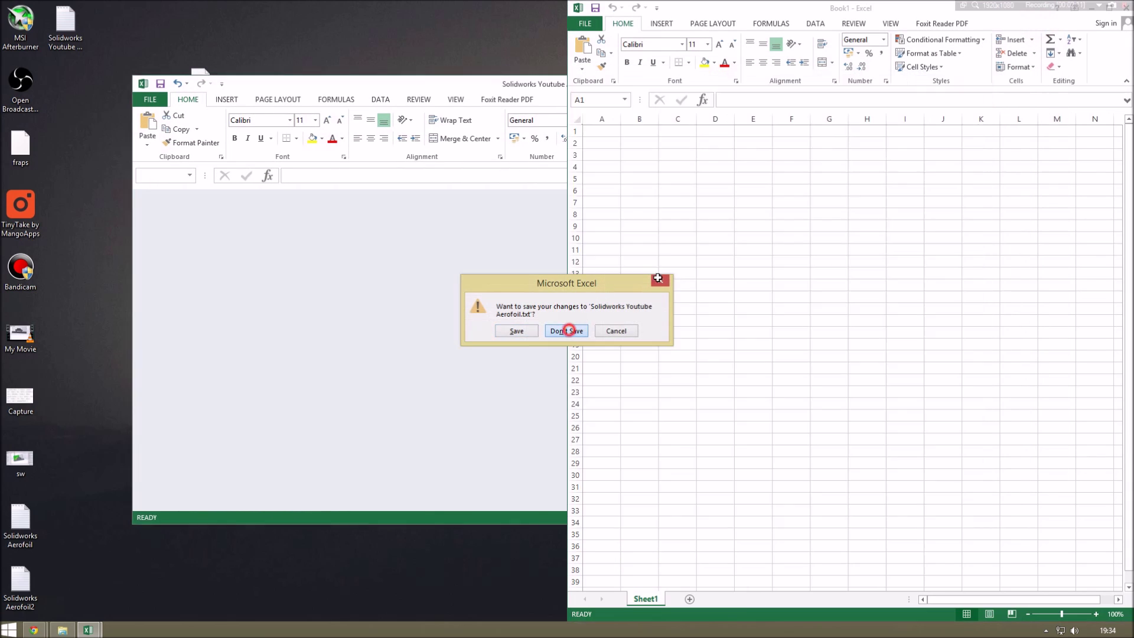
{"action": "double_click", "coordinate": [985, 12]}
{"action": "left_click", "coordinate": [941, 122]}
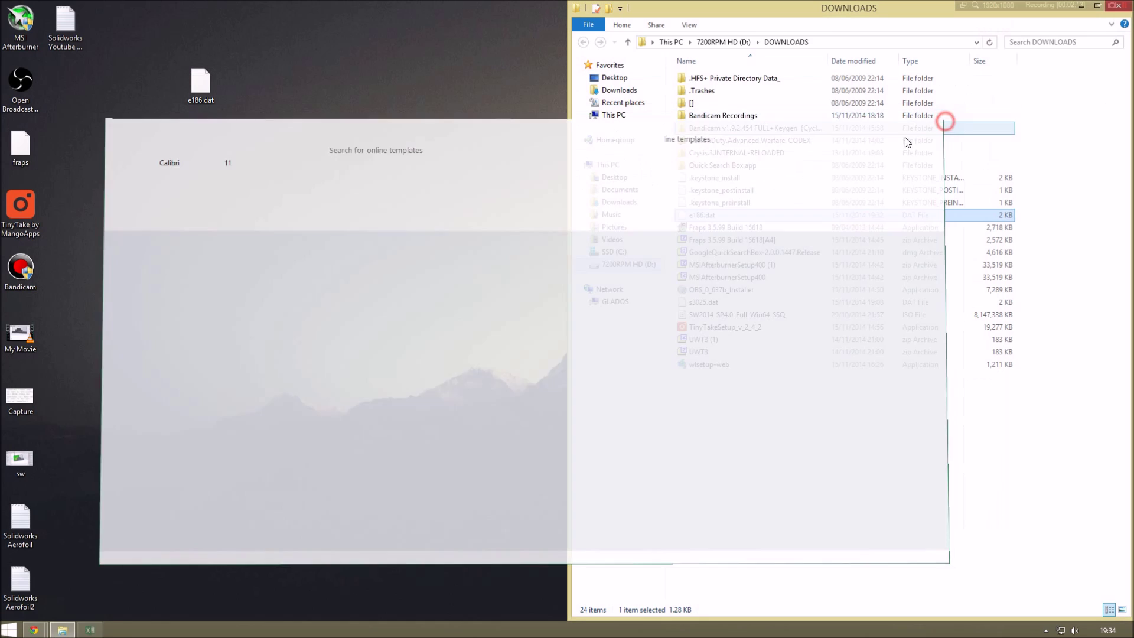
Close the Downloads folder window and launch SolidWorks 2014 from the desktop.
{"action": "key", "text": "super"}
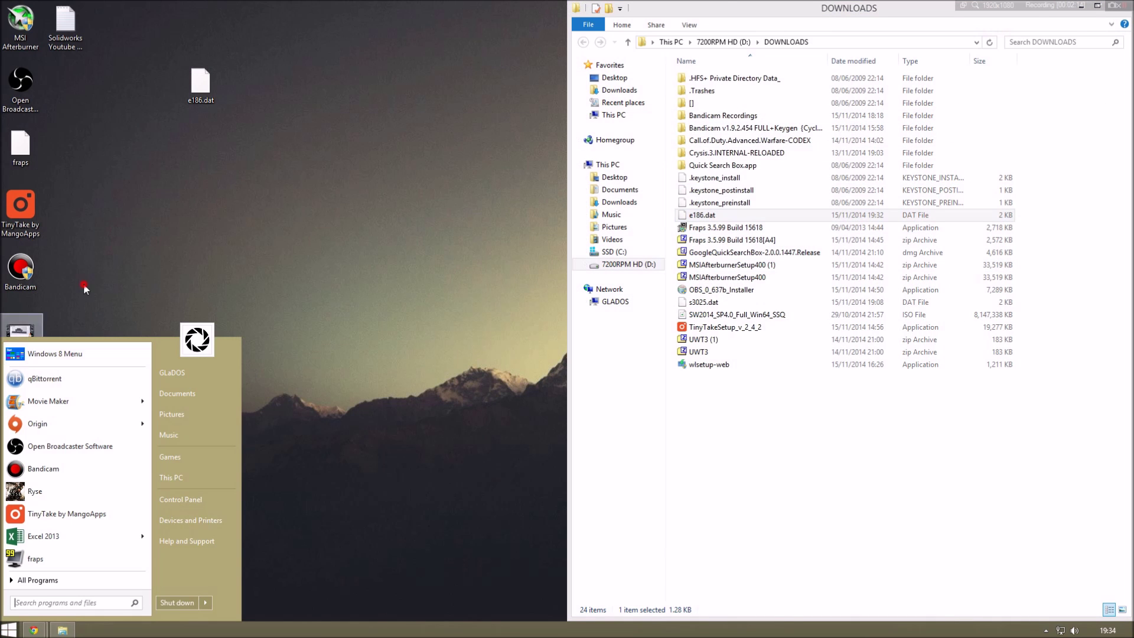
{"action": "key", "text": "Escape"}
{"action": "left_click_drag", "start_coordinate": [1093, 19], "coordinate": [1009, 87]}
{"action": "left_click", "coordinate": [1057, 63]}
{"action": "double_click", "coordinate": [694, 24]}
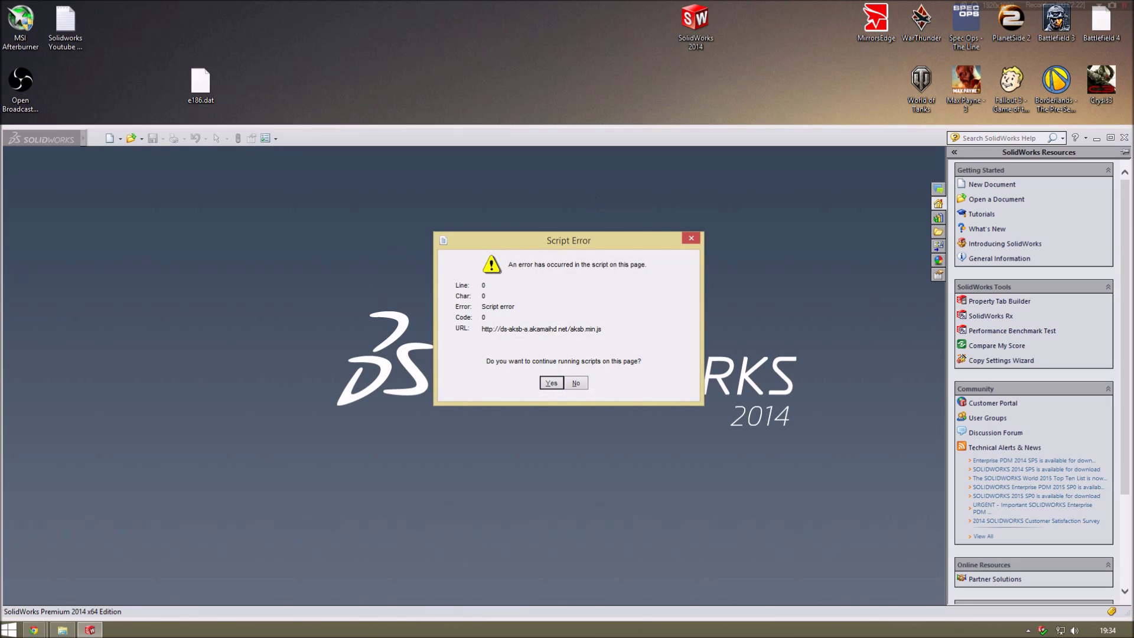
Dismiss the script error and create a new part, Part1, in a maximized SolidWorks window.
{"action": "left_click", "coordinate": [549, 382]}
{"action": "left_click", "coordinate": [574, 384]}
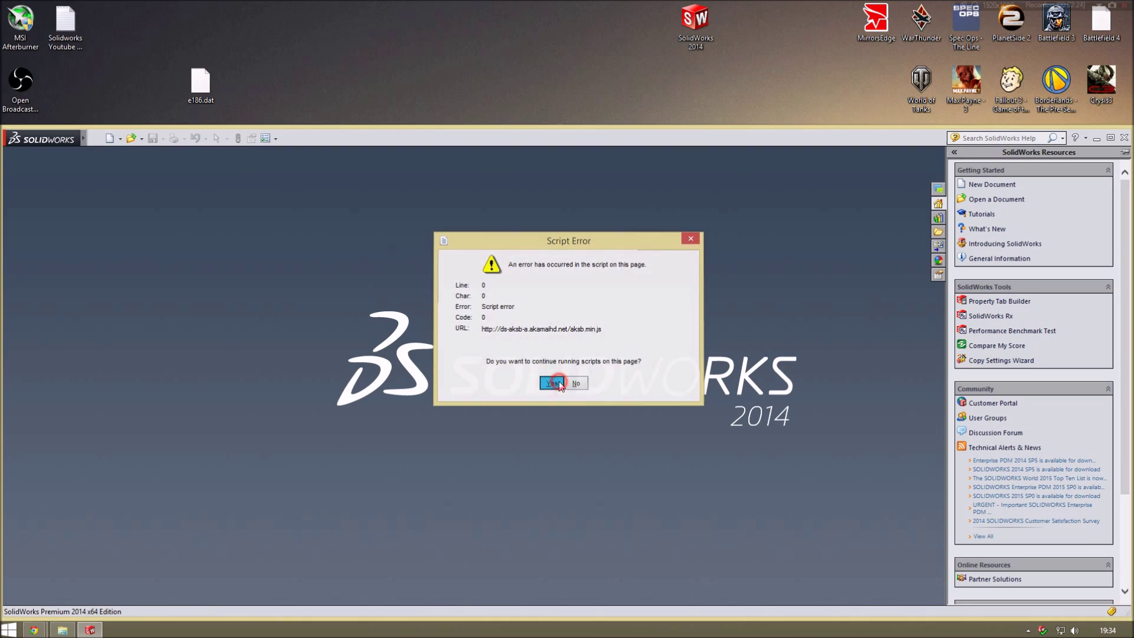
{"action": "left_click_drag", "start_coordinate": [566, 136], "coordinate": [1128, 66]}
{"action": "left_click", "coordinate": [664, 12]}
{"action": "left_click", "coordinate": [633, 137]}
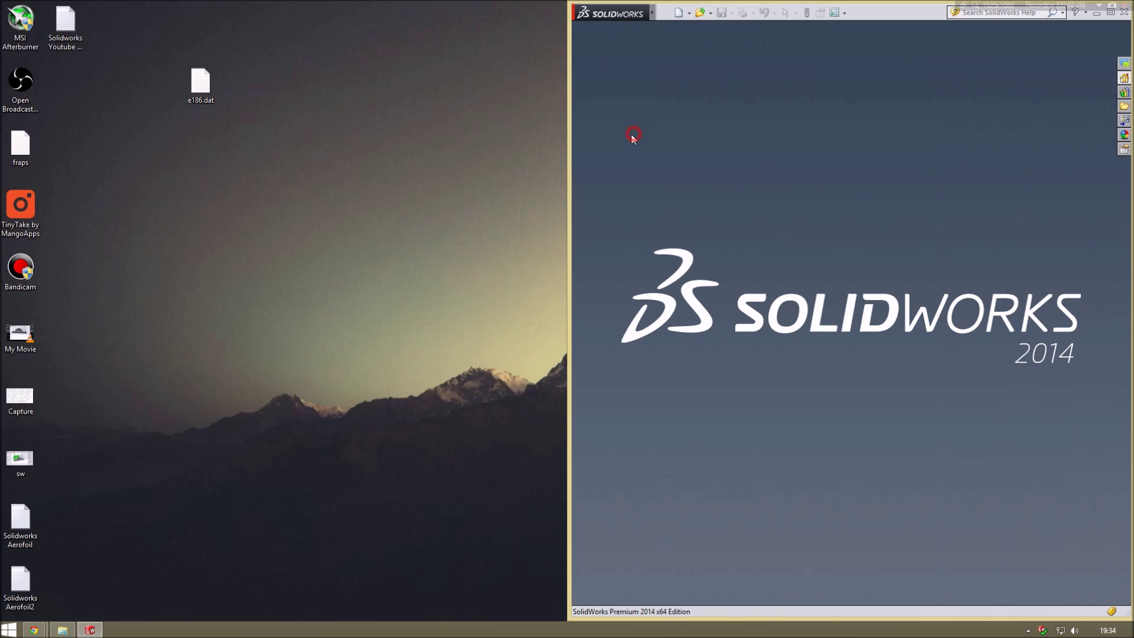
{"action": "left_click", "coordinate": [680, 13]}
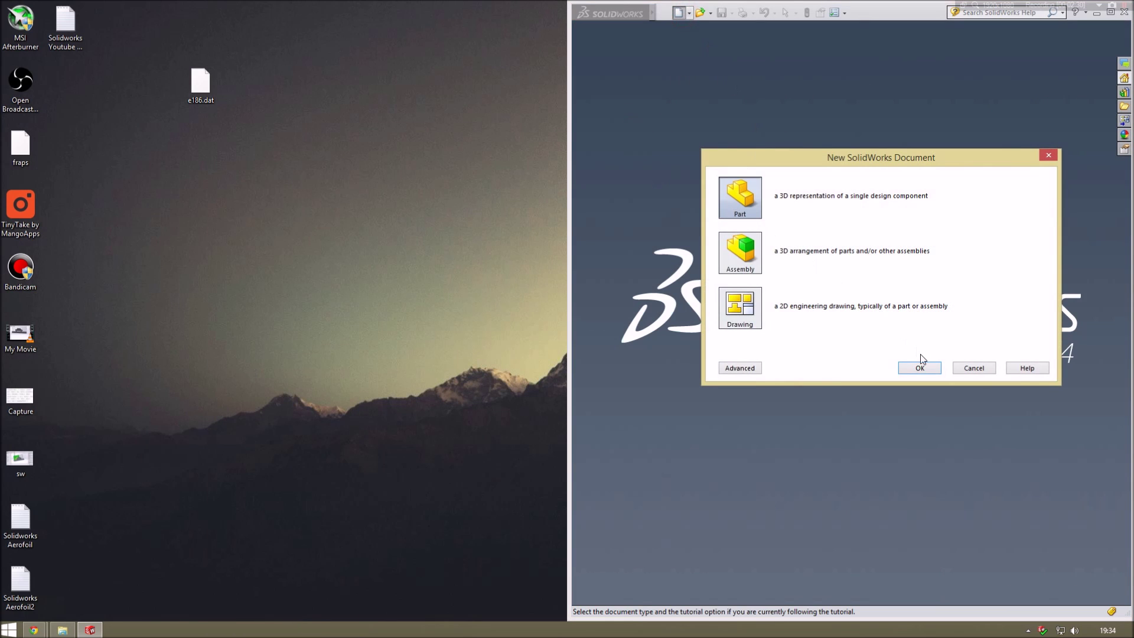
{"action": "left_click", "coordinate": [919, 368]}
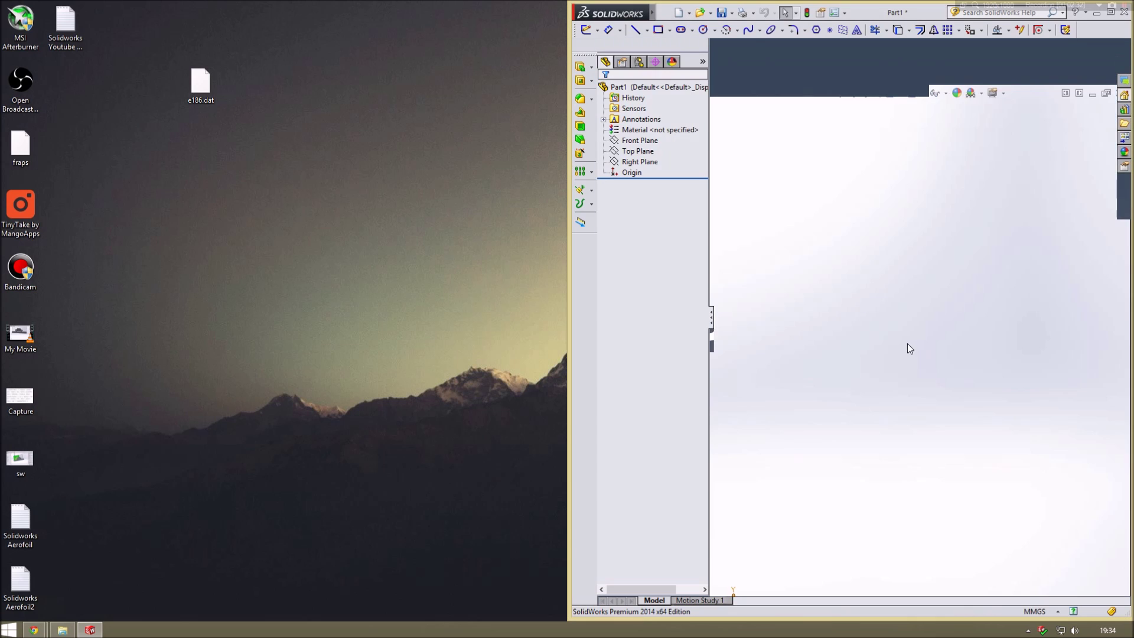
{"action": "left_click", "coordinate": [1110, 11]}
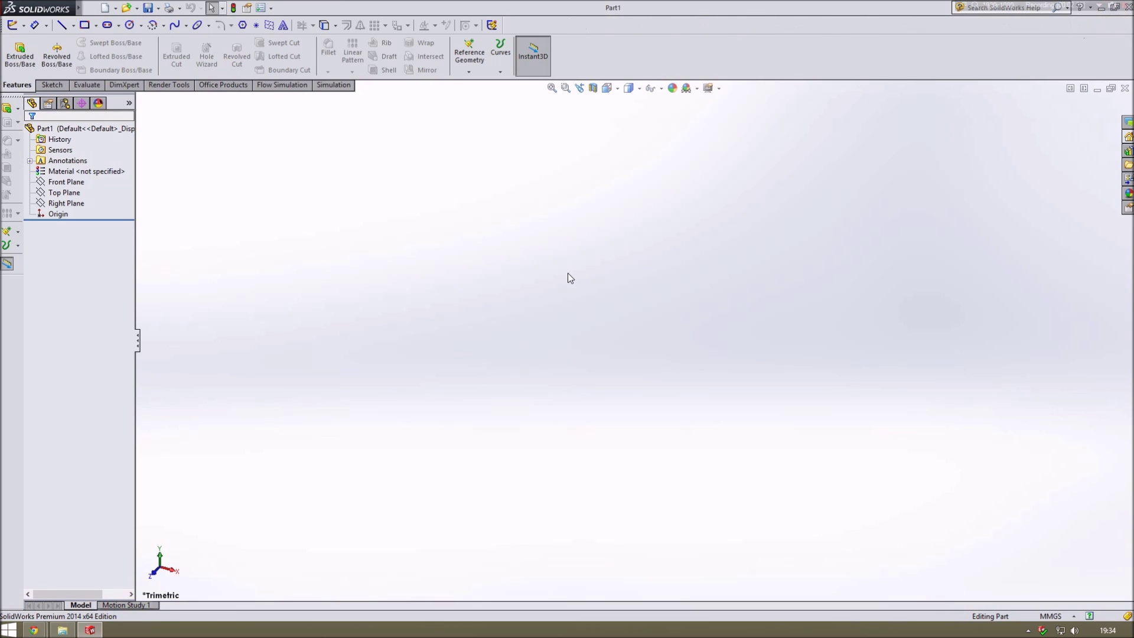
{"action": "left_click", "coordinate": [17, 247]}
Create Curve1 through XYZ points loaded from the Solidworks Youtube Aerofoil text file.
{"action": "left_click", "coordinate": [47, 249]}
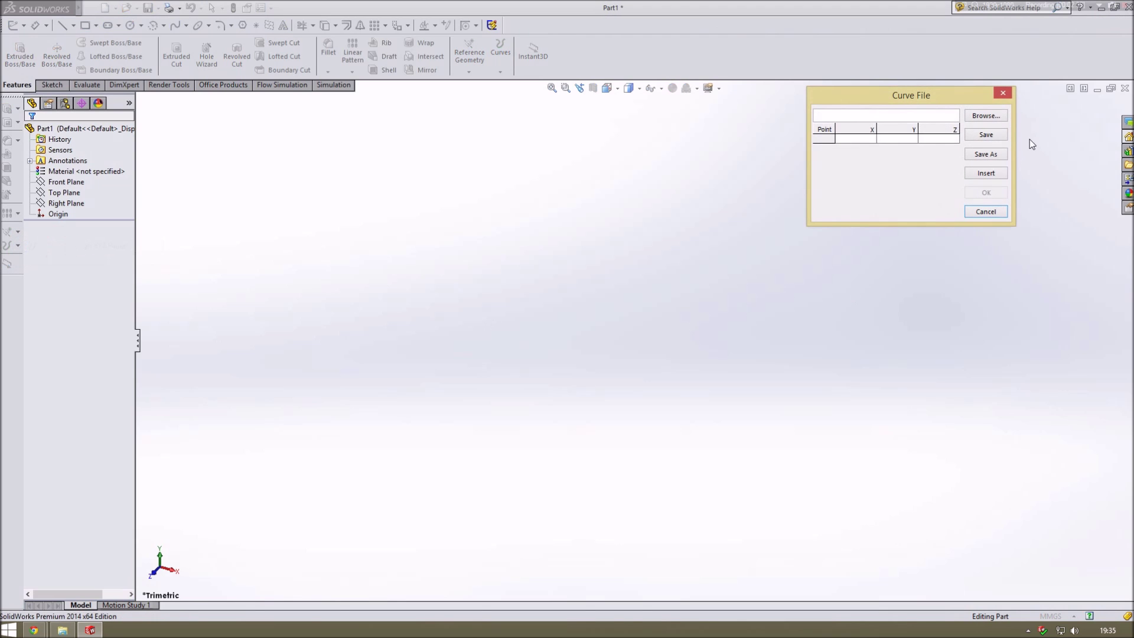
{"action": "left_click", "coordinate": [994, 117]}
{"action": "left_click", "coordinate": [1038, 287]}
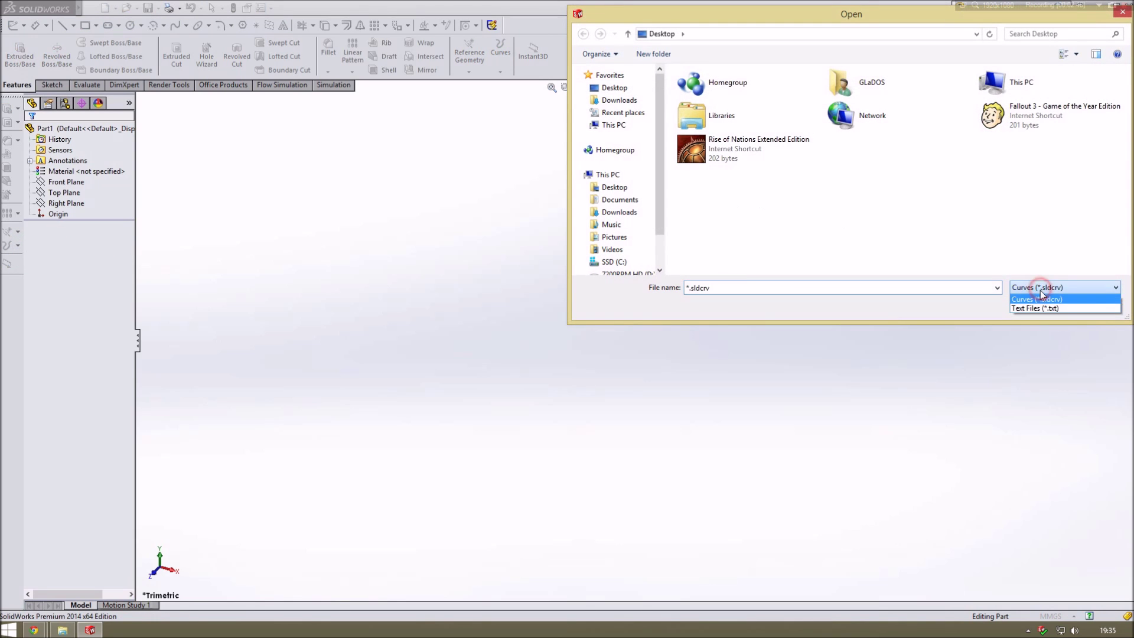
{"action": "left_click", "coordinate": [1033, 306]}
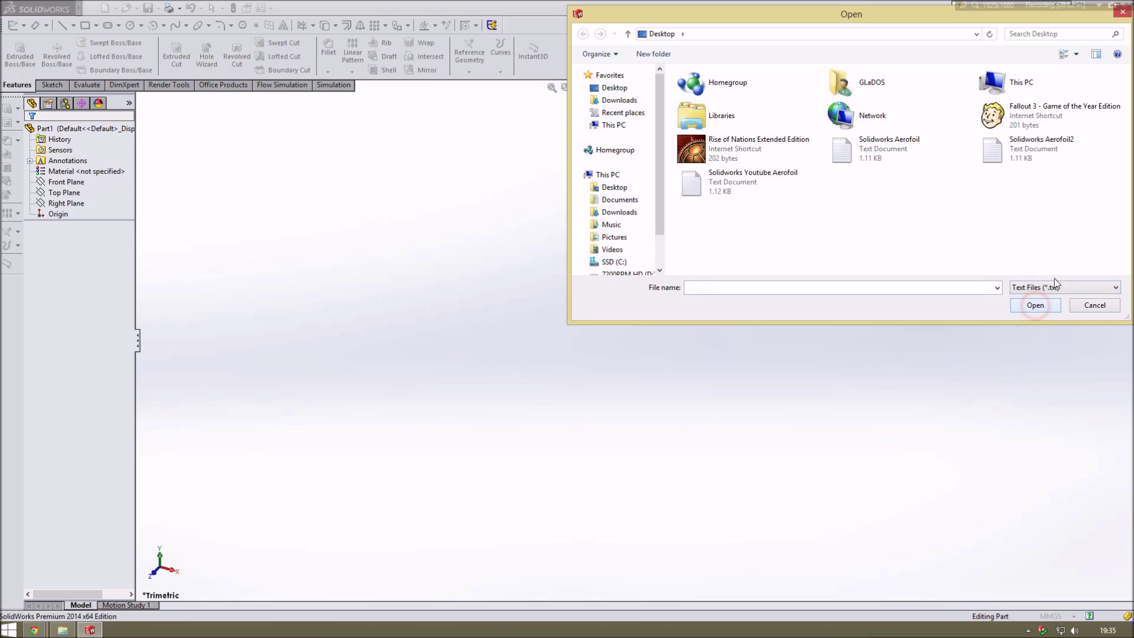
{"action": "left_click", "coordinate": [878, 148]}
{"action": "left_click", "coordinate": [770, 180]}
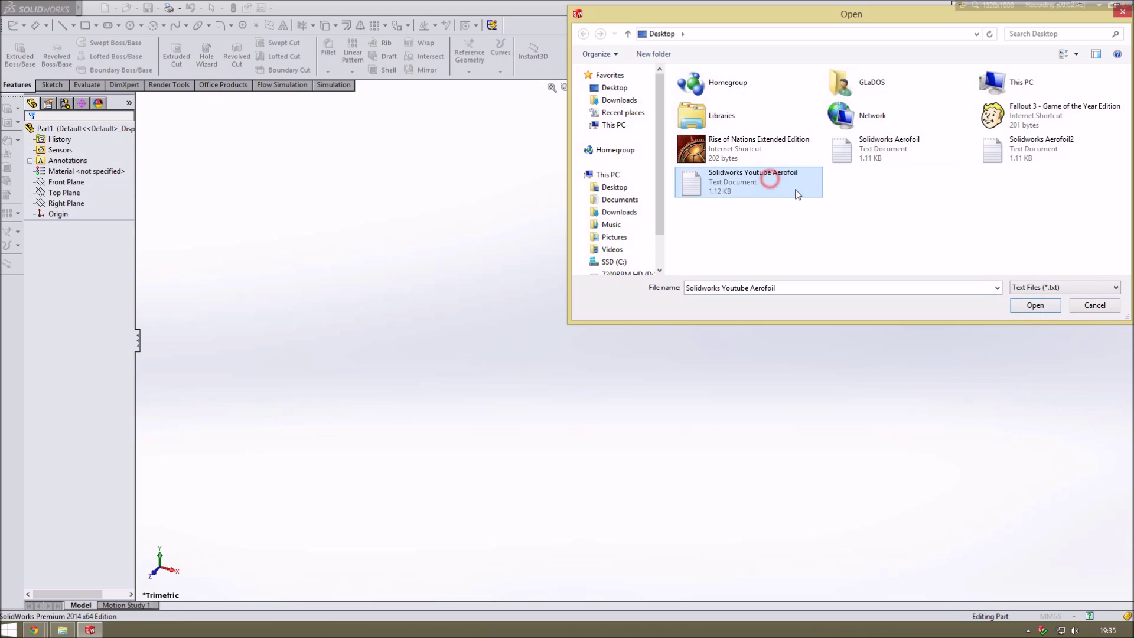
{"action": "left_click", "coordinate": [1035, 306]}
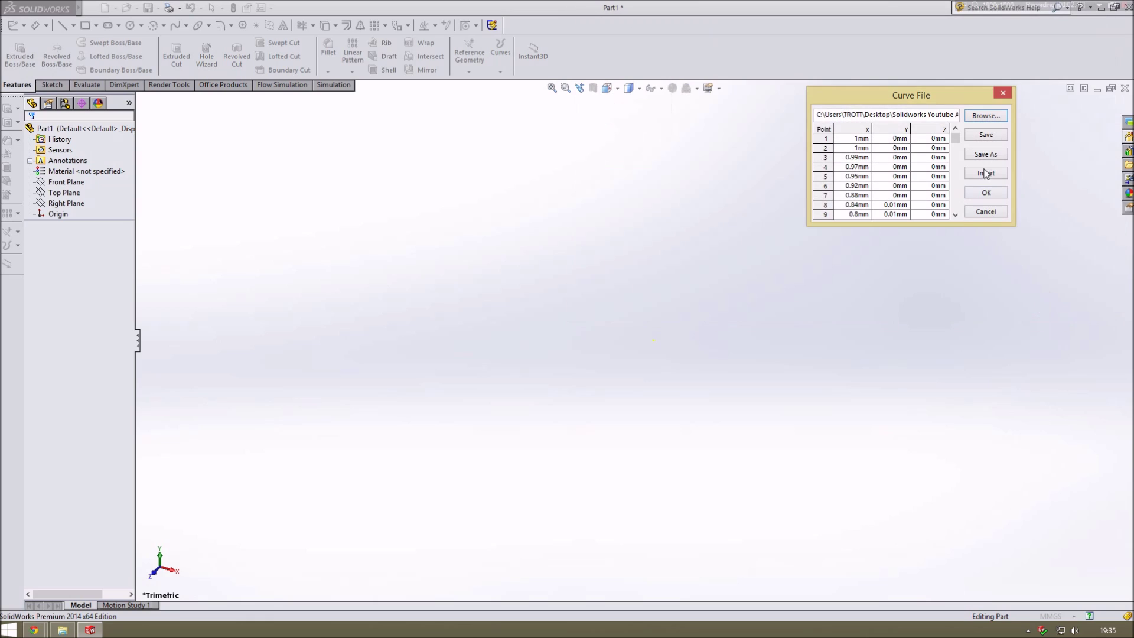
{"action": "mouse_move", "coordinate": [957, 142]}
{"action": "left_mouse_down"}
{"action": "mouse_move", "coordinate": [956, 204]}
{"action": "mouse_move", "coordinate": [957, 138]}
{"action": "left_mouse_up"}
{"action": "left_click", "coordinate": [983, 193]}
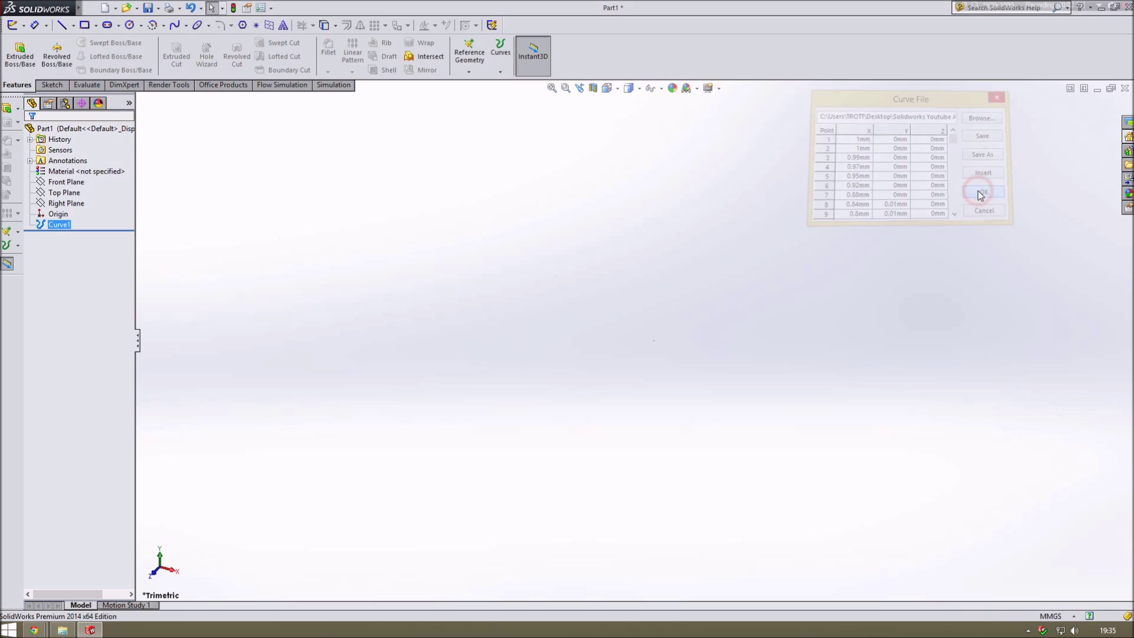
Fit and orbit the view so the whole aerofoil Curve1 outline is visible, leaving it deselected.
{"action": "left_click", "coordinate": [552, 88]}
{"action": "middle_click_drag", "start_coordinate": [876, 311], "coordinate": [866, 235]}
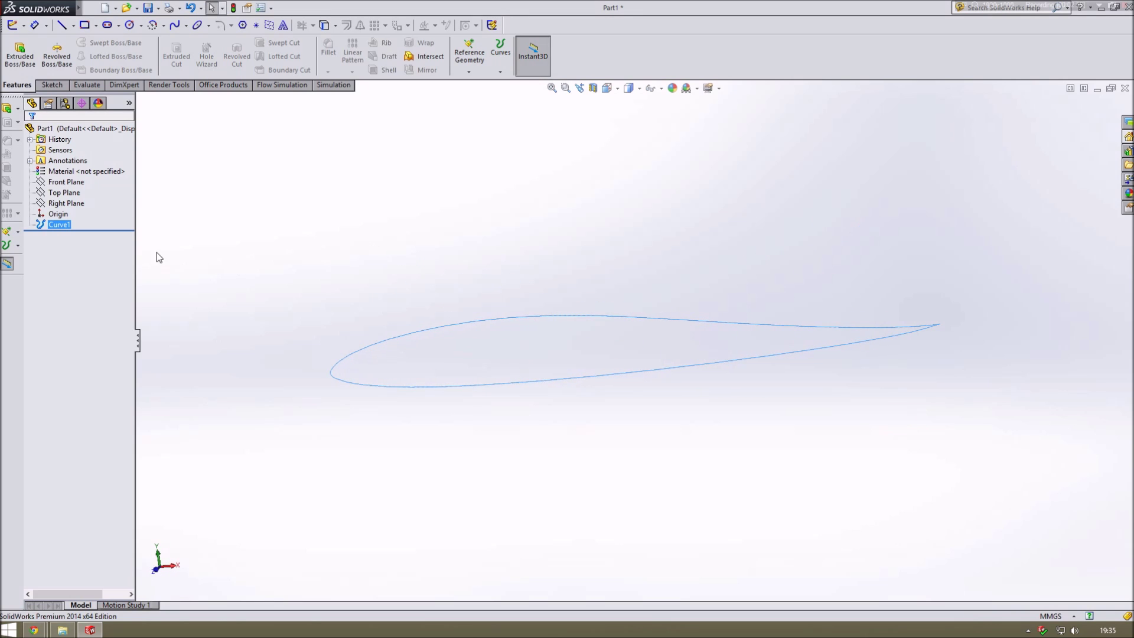
{"action": "right_click", "coordinate": [58, 225]}
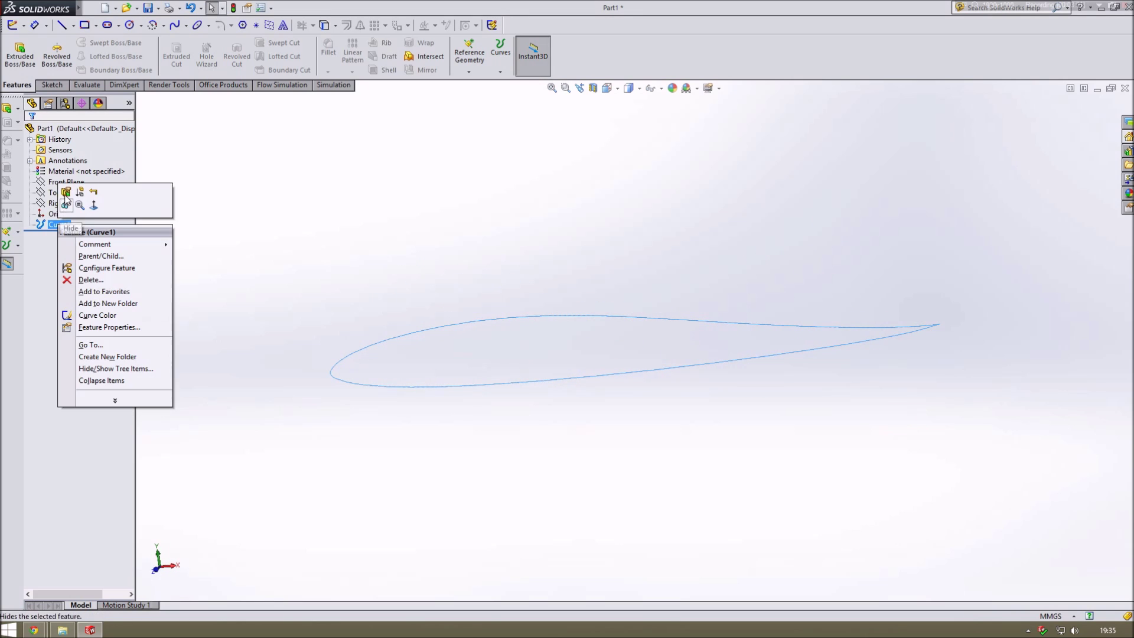
{"action": "left_click", "coordinate": [266, 222]}
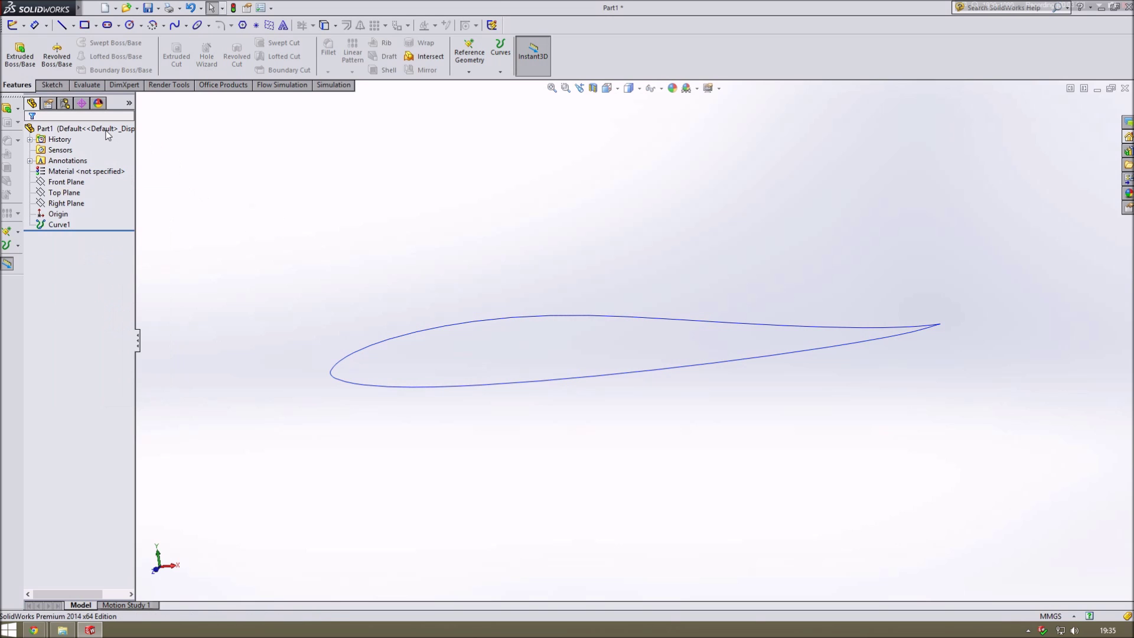
{"action": "left_click", "coordinate": [51, 85]}
Start a sketch on the Front Plane and convert the aerofoil Curve1 into sketch entities.
{"action": "left_click", "coordinate": [15, 48]}
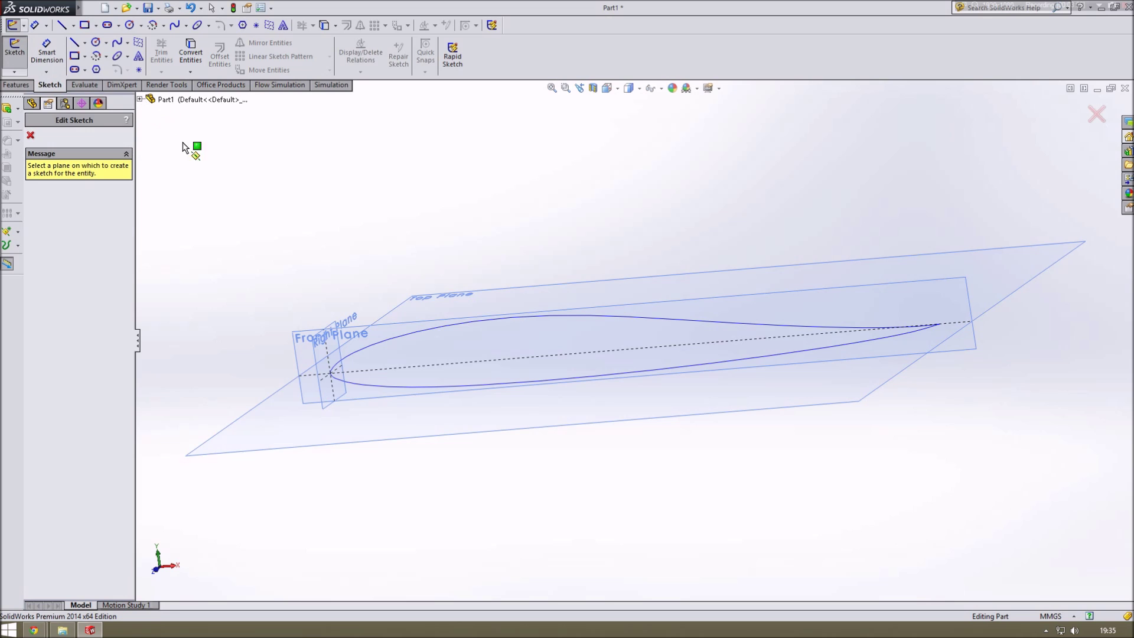
{"action": "left_click", "coordinate": [373, 335]}
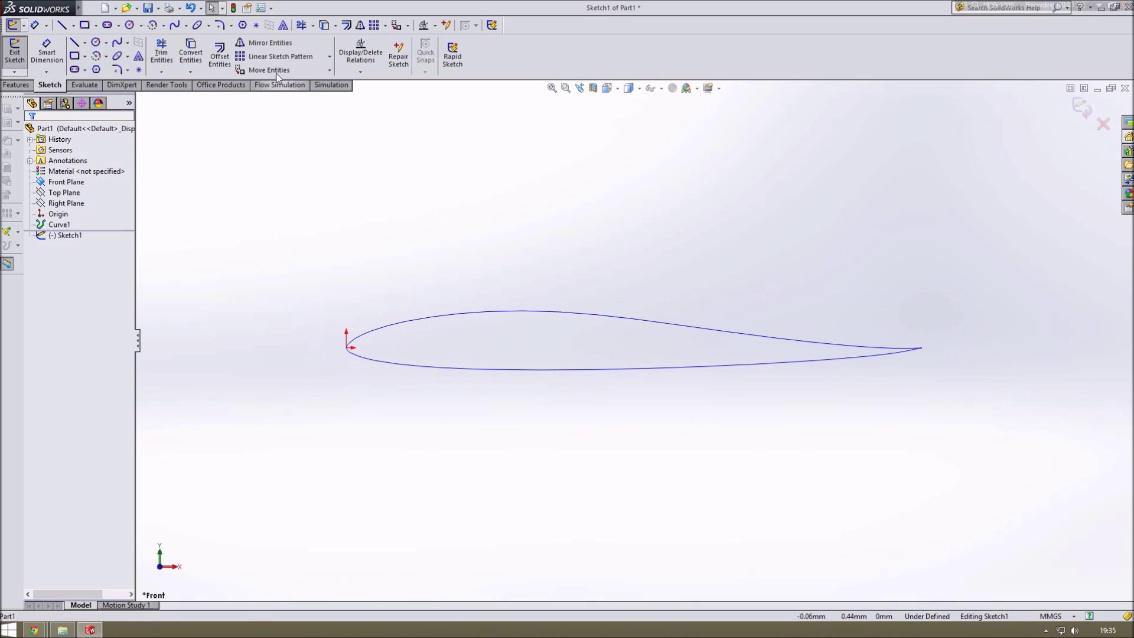
{"action": "left_click", "coordinate": [195, 56]}
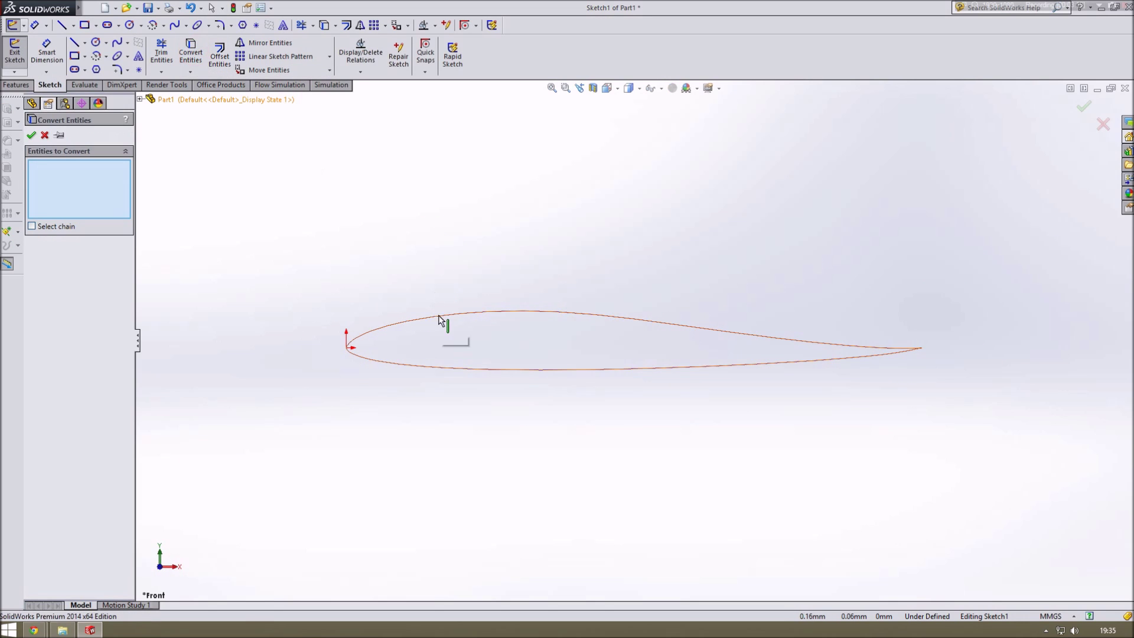
{"action": "left_click", "coordinate": [439, 314]}
{"action": "left_click", "coordinate": [32, 136]}
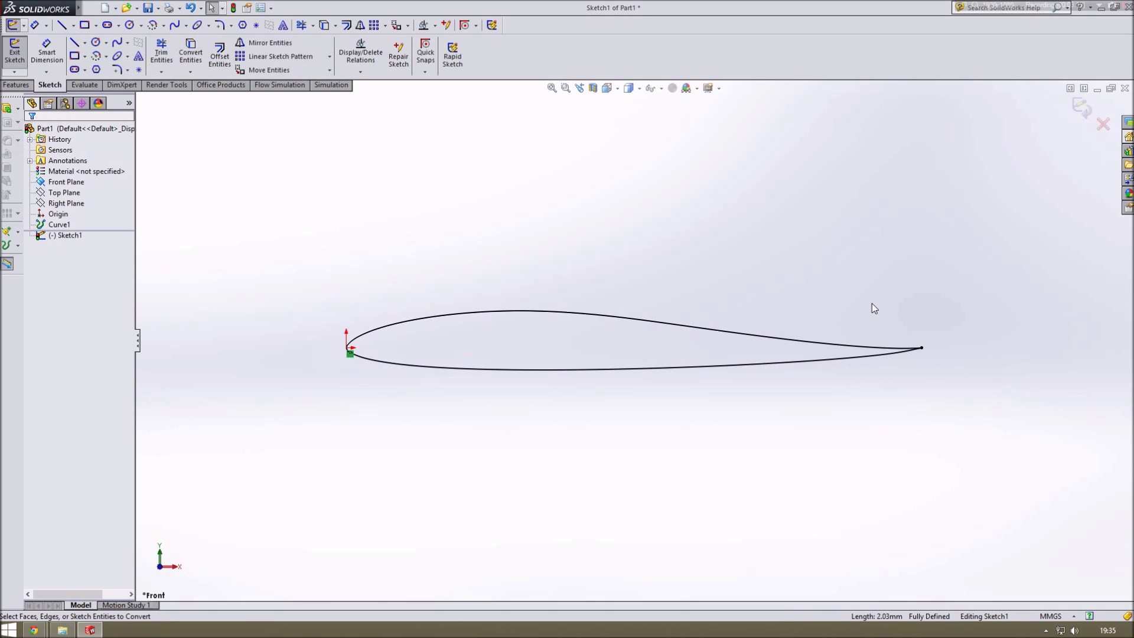